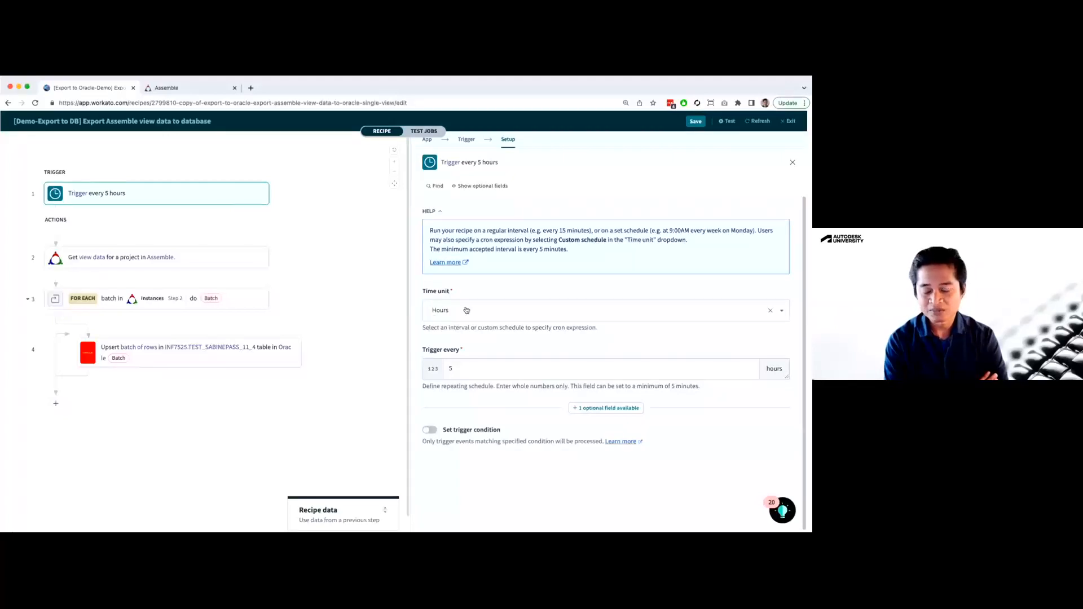
Show the optional Start after field in the setup of the trigger that runs every 5 hours
click(452, 367)
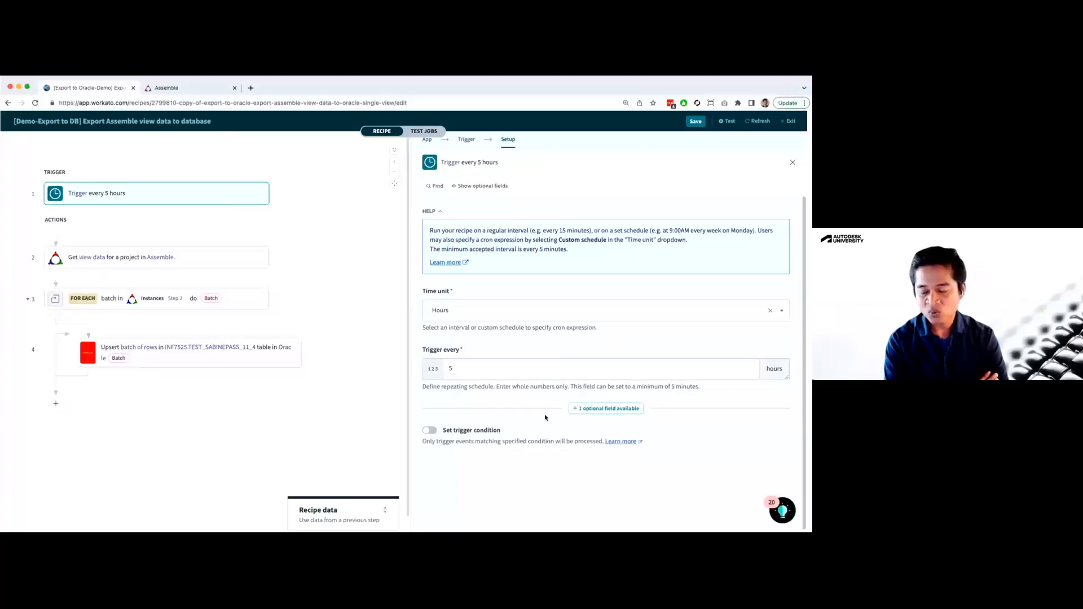
click(598, 408)
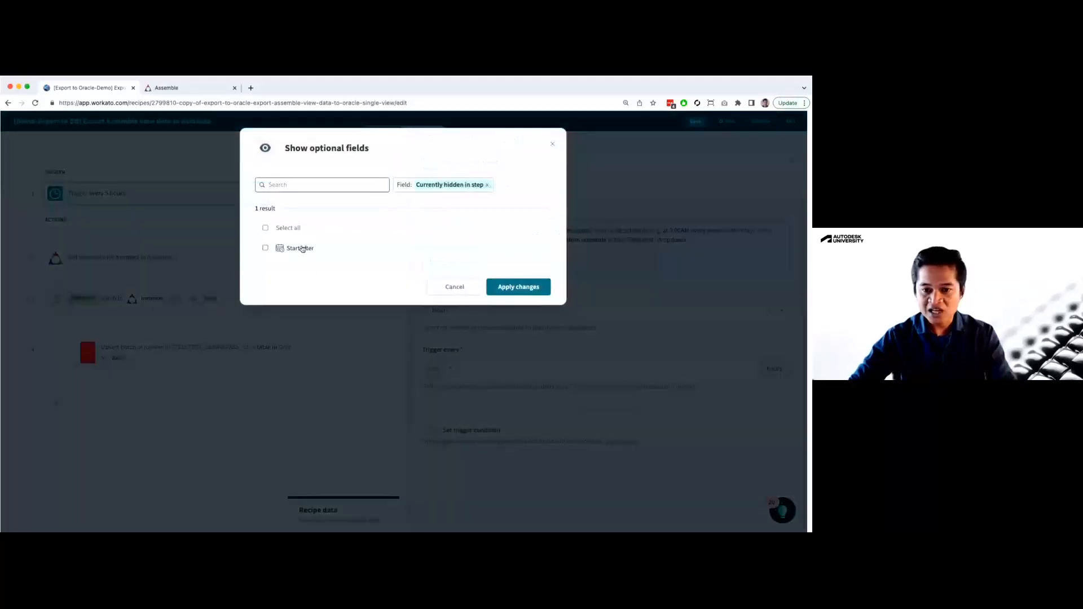
click(303, 249)
click(514, 290)
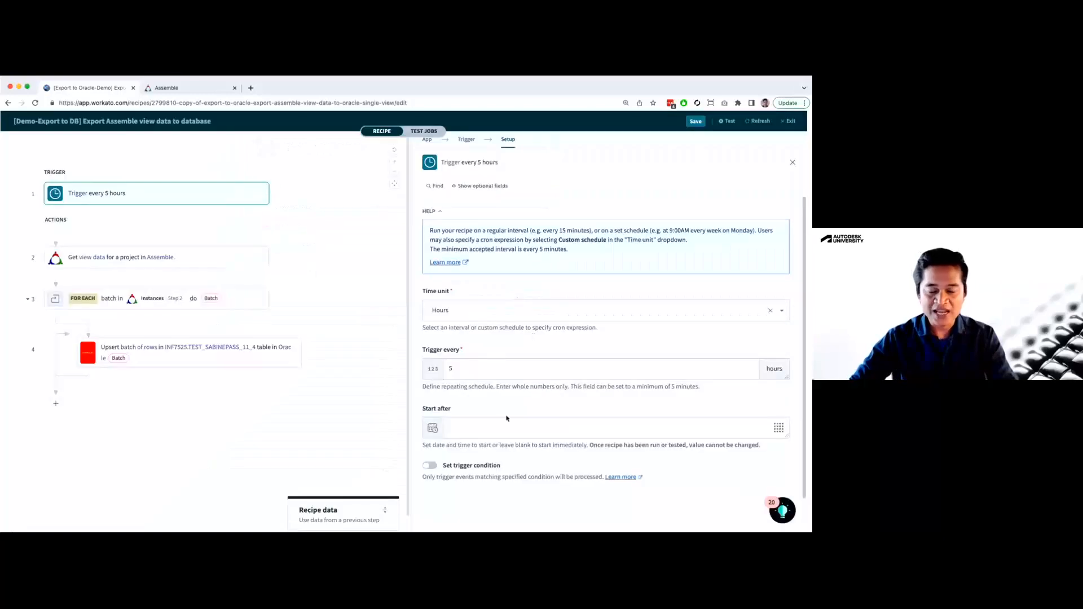
Set the trigger's Start after value to 08/22/2022 12:00 AM, save the recipe and close the trigger's setup
click(785, 432)
click(685, 373)
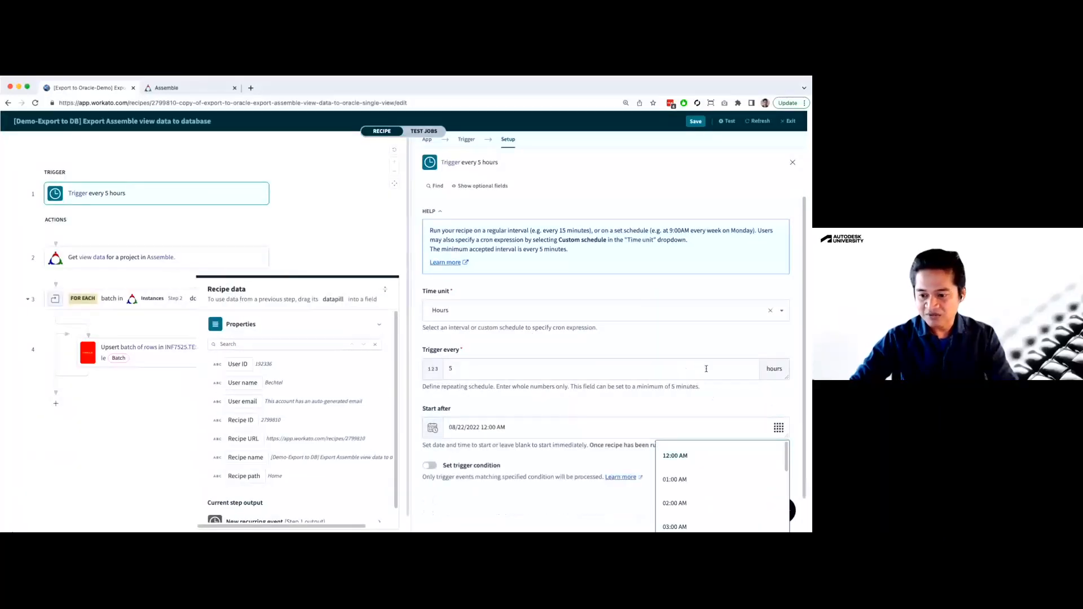
click(676, 456)
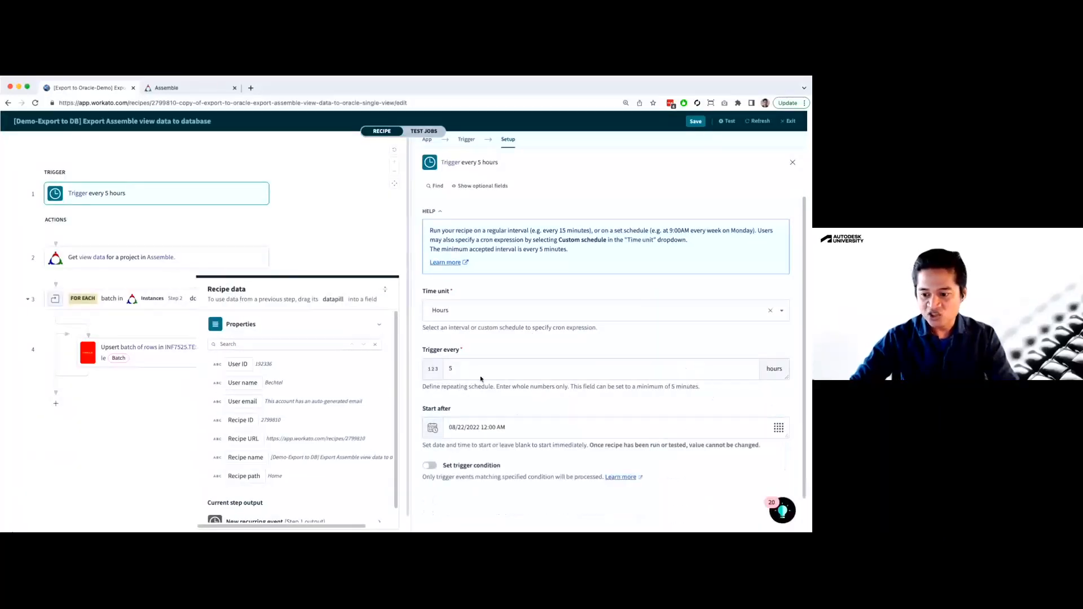
drag(448, 428, 514, 429)
click(519, 430)
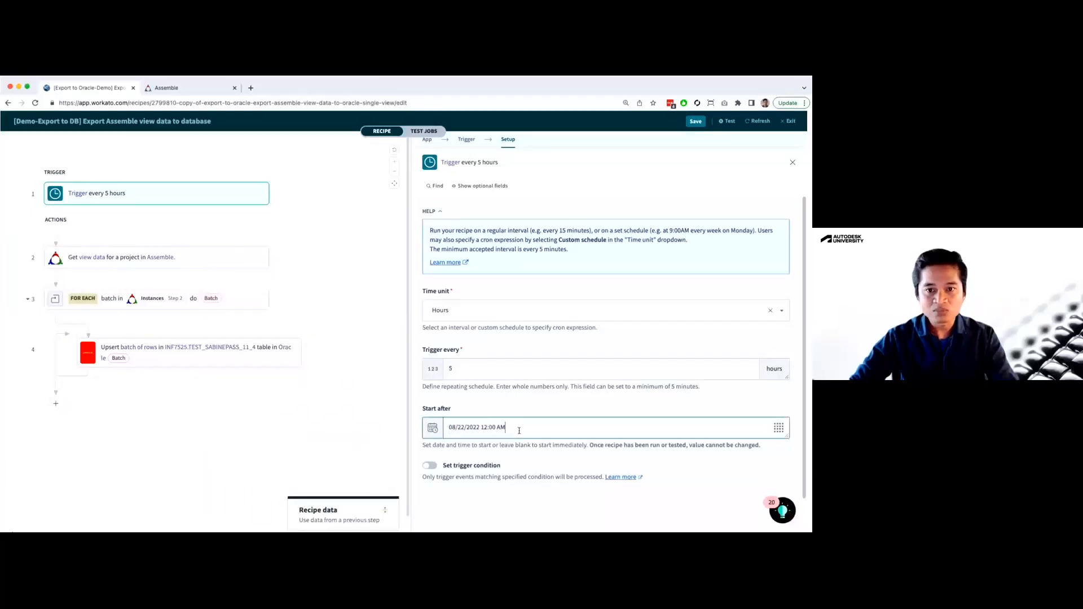
click(695, 121)
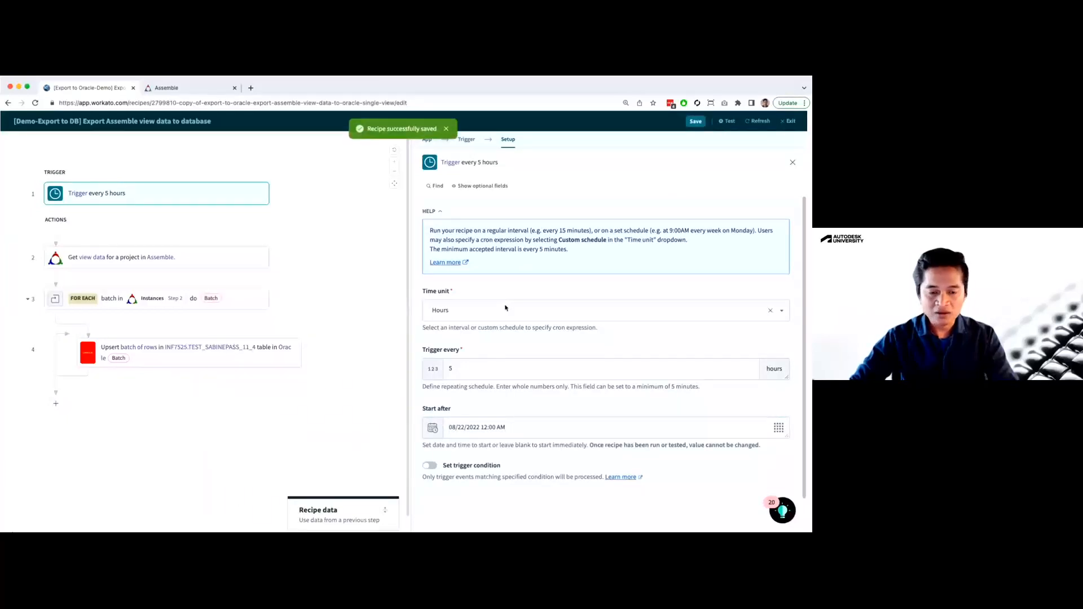
click(181, 431)
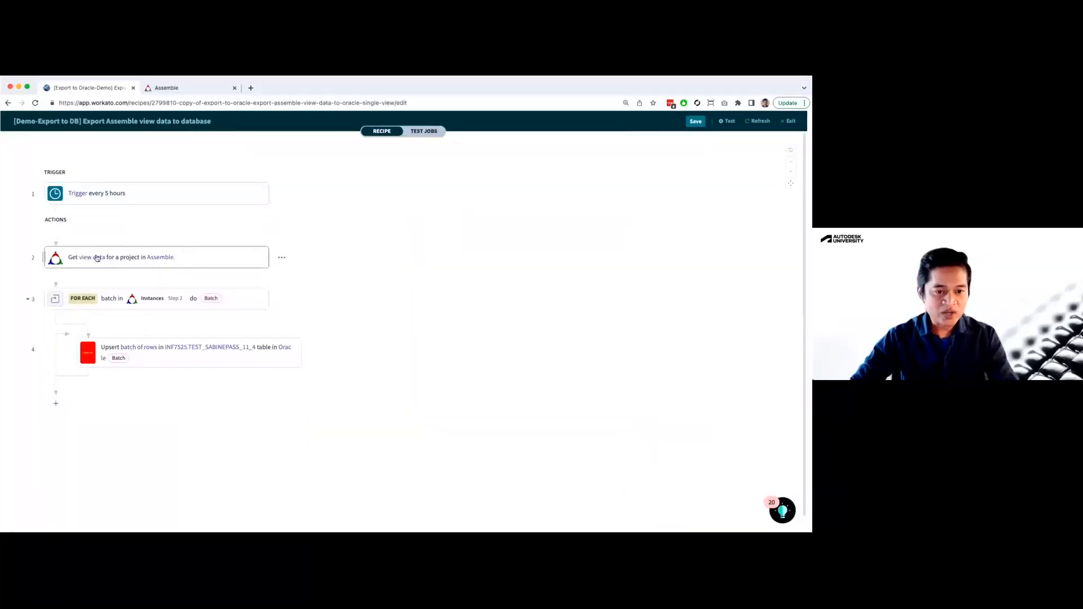
Open the setup of the Get view data action and browse the Assemble projects available for selection
click(96, 257)
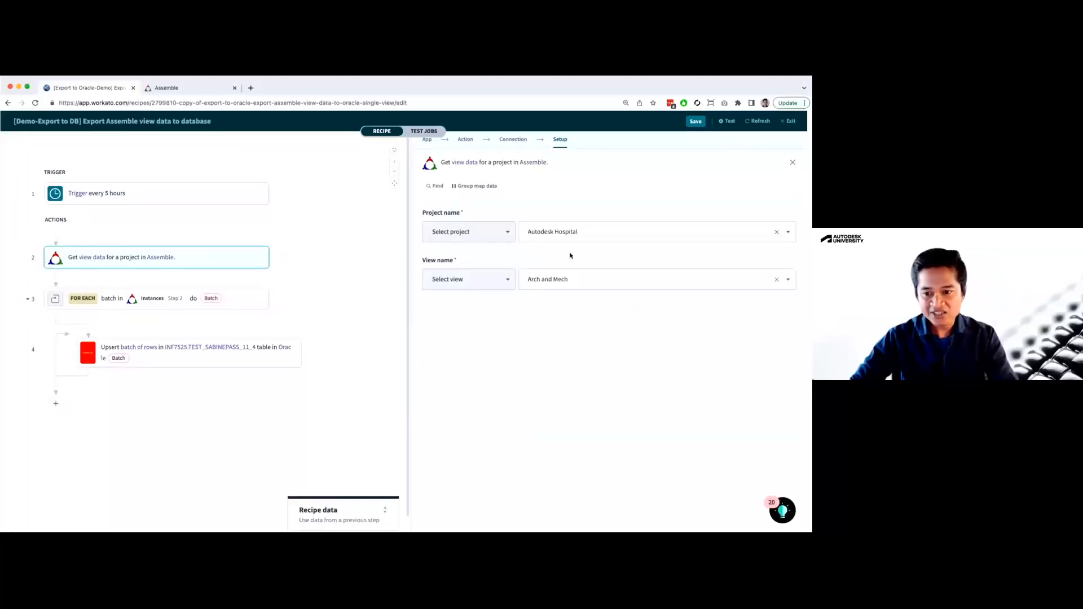
click(553, 236)
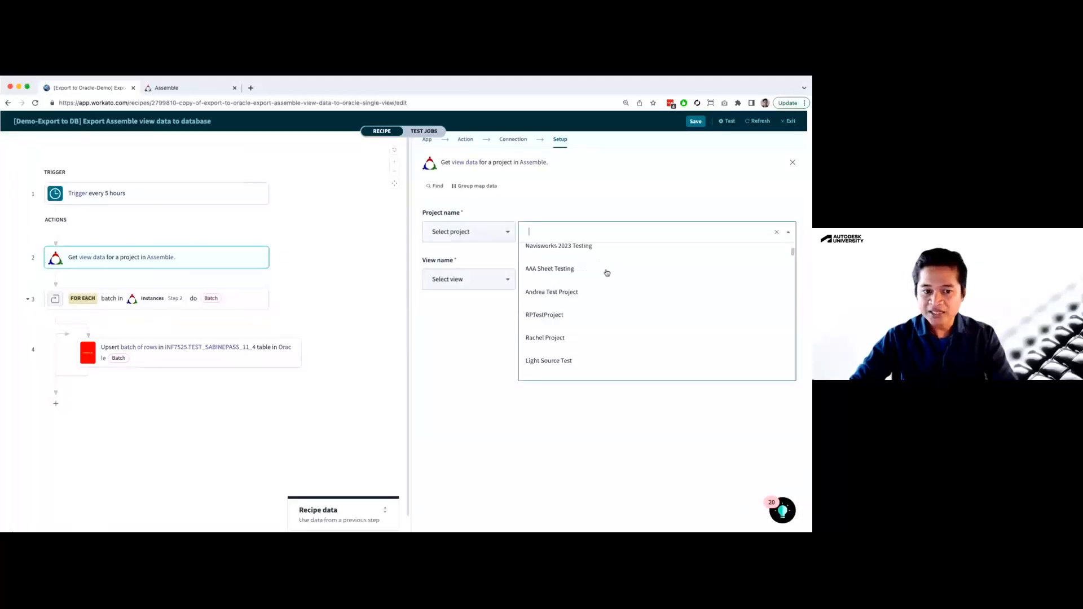
scroll(606, 273, down, 5)
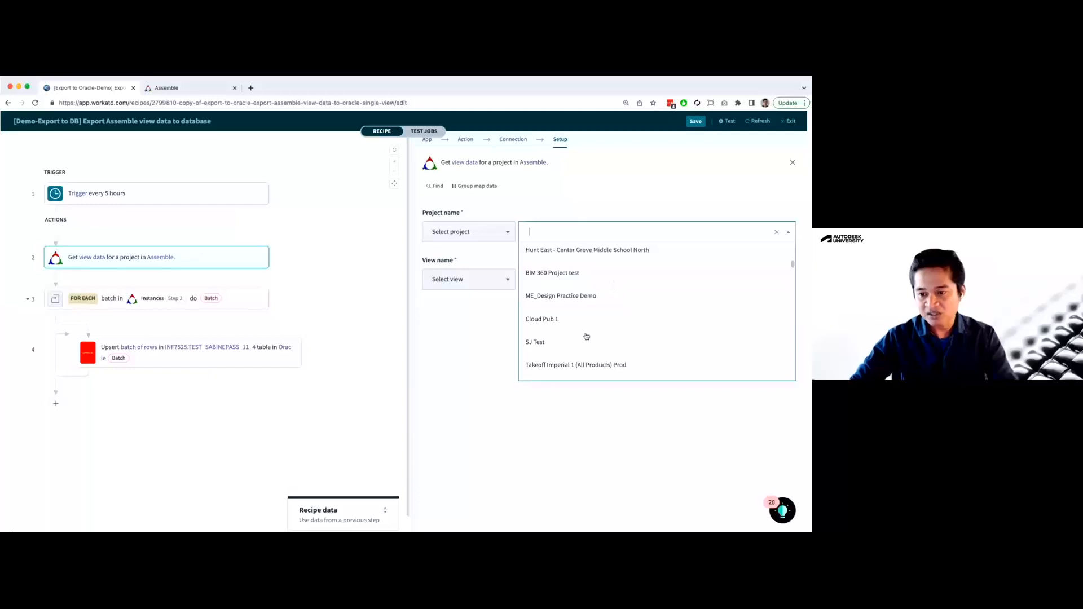
click(452, 368)
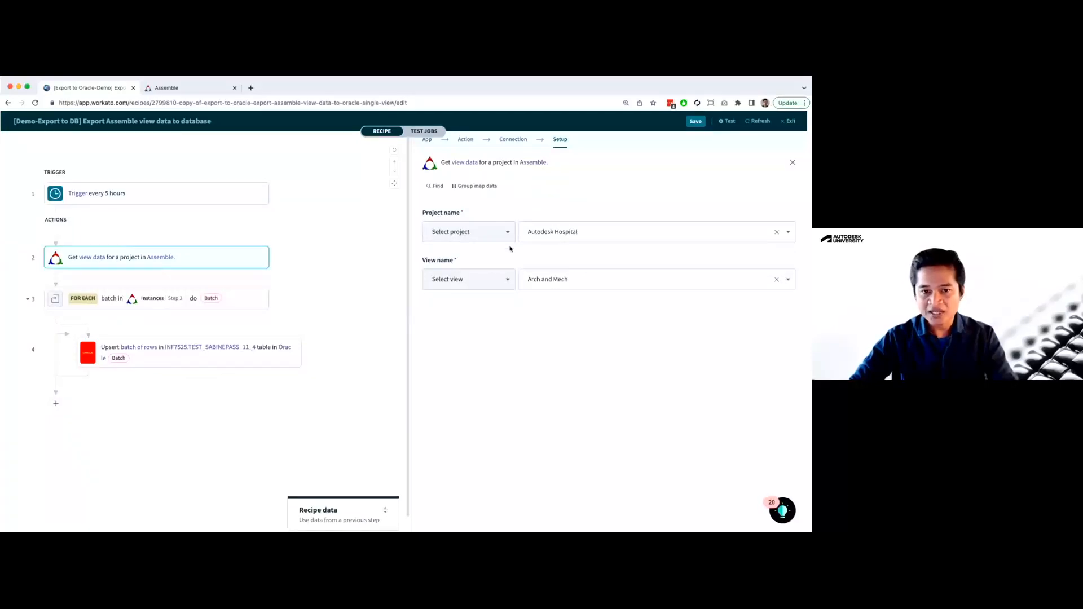
Switch to Assemble and open the Arch and Mech view of the Autodesk Hospital project
click(173, 90)
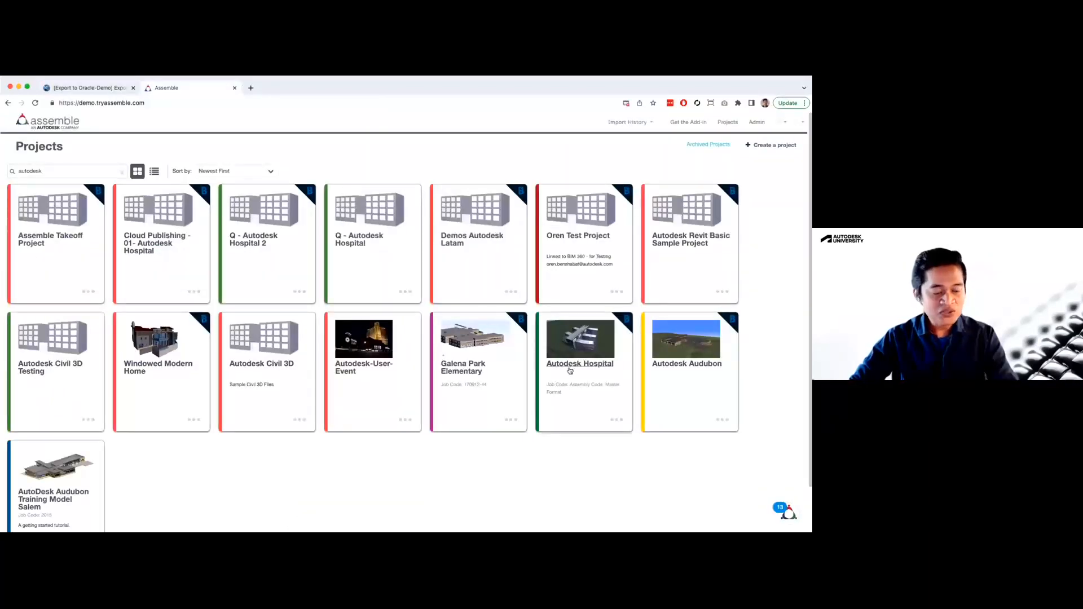
click(582, 344)
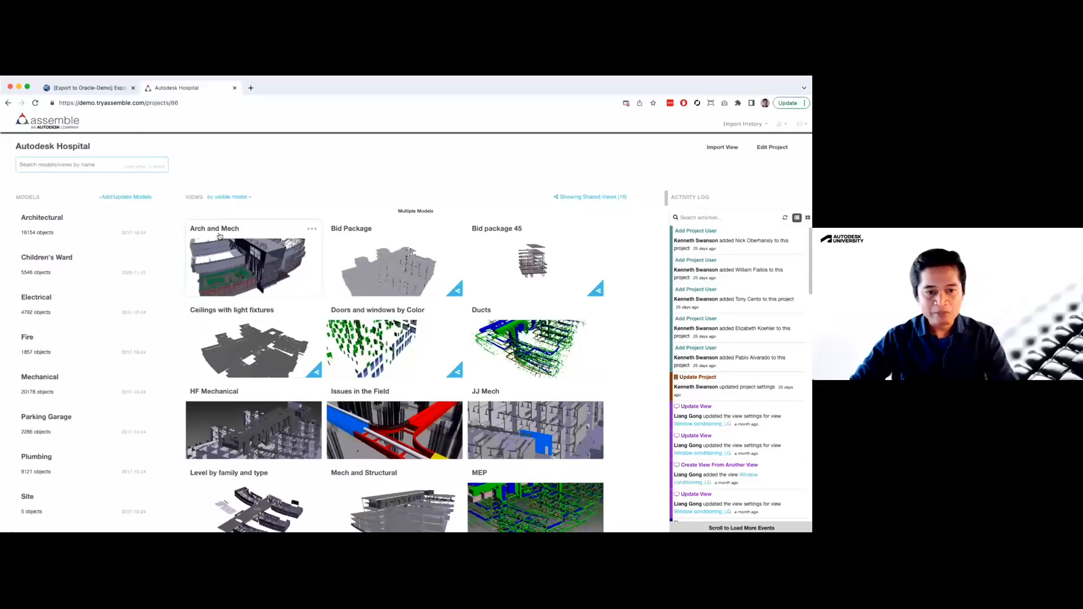
click(244, 257)
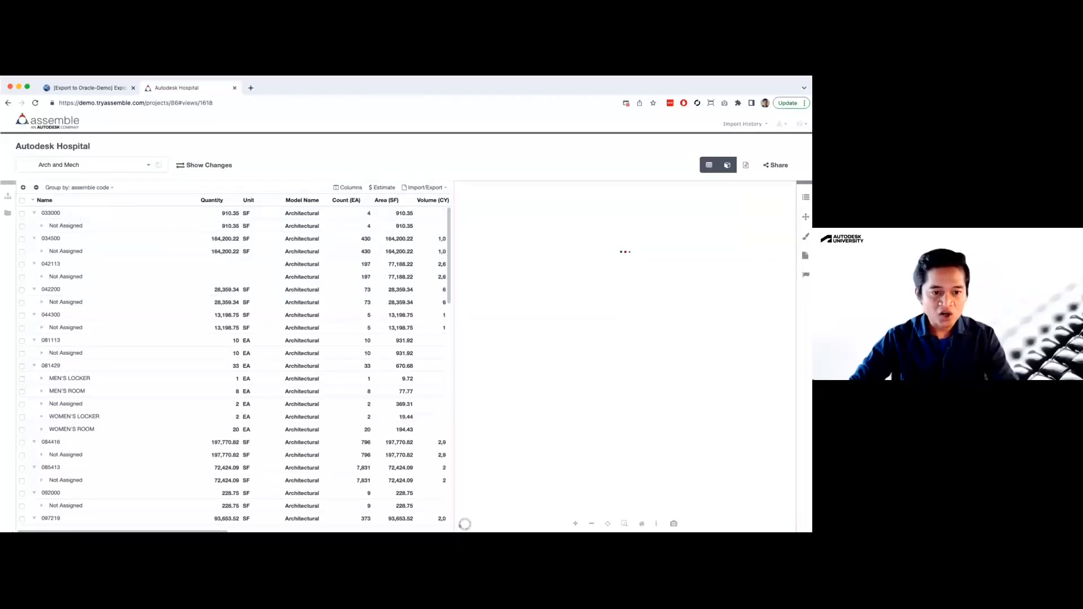
Examine the property columns of the Arch and Mech view and the choices for adding or removing columns
scroll(234, 361, right, 3)
scroll(234, 361, right, 2)
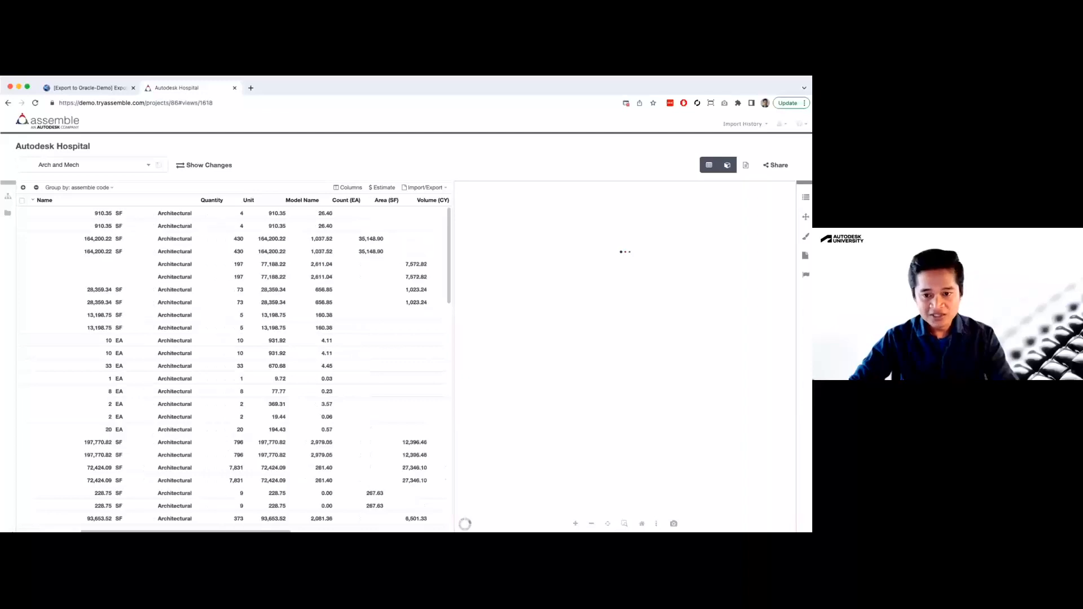
scroll(436, 194, right, 1)
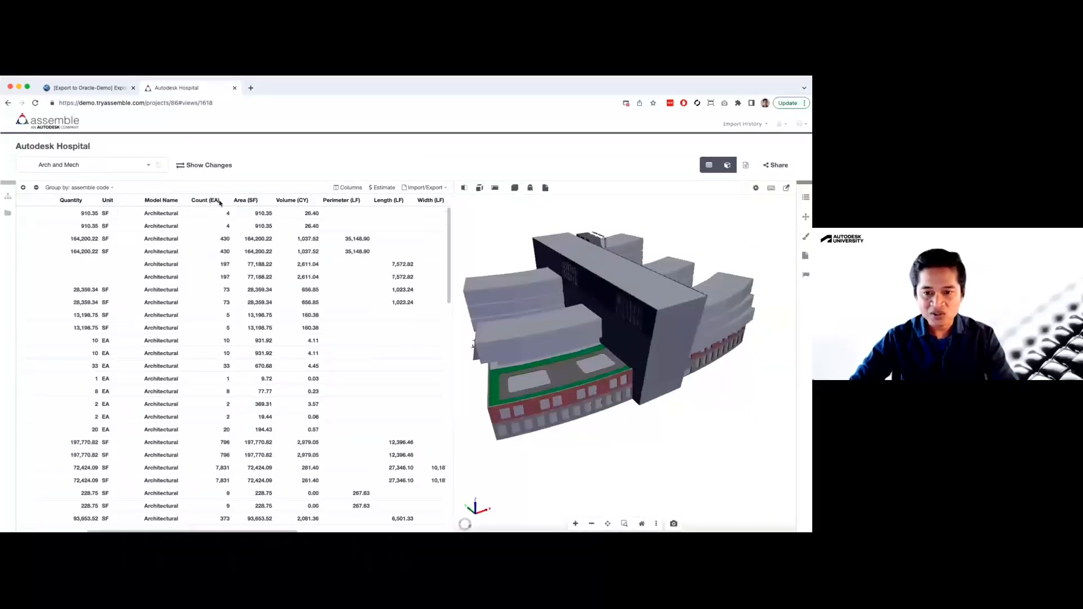
drag(294, 531, 413, 531)
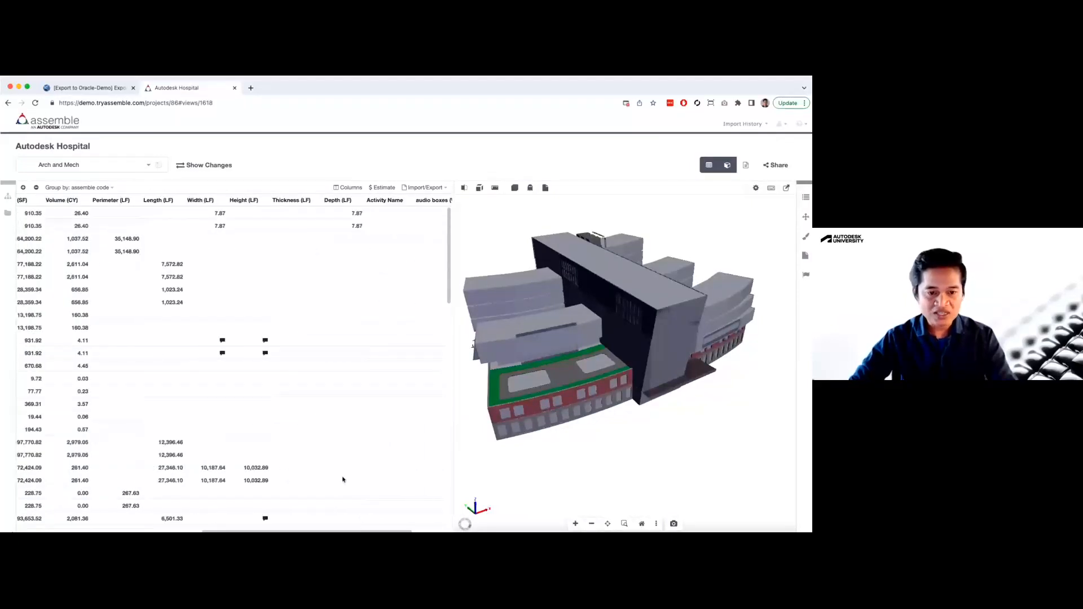
click(343, 189)
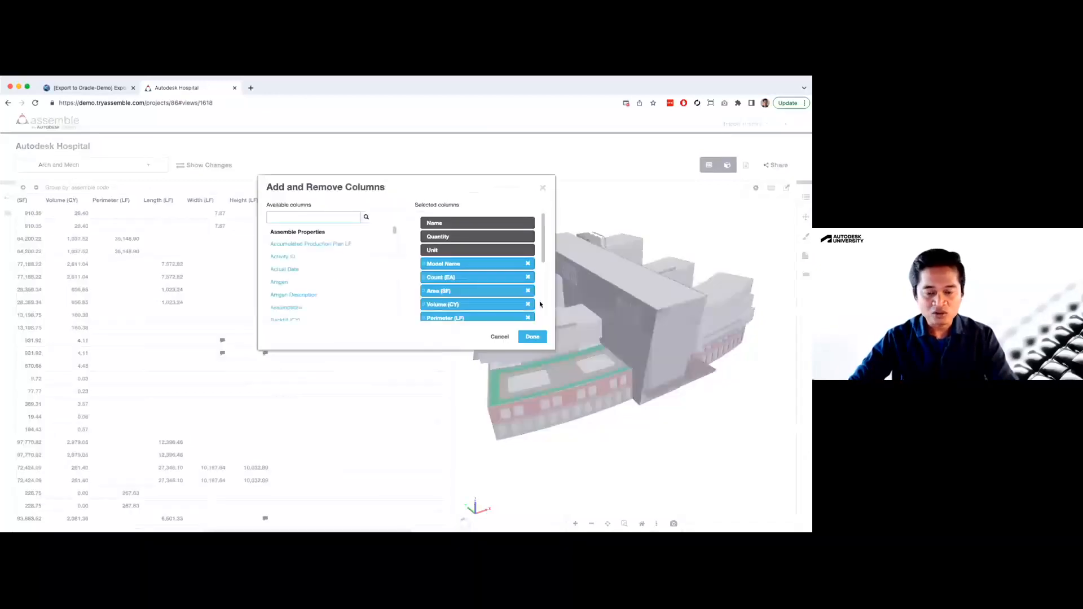
click(500, 337)
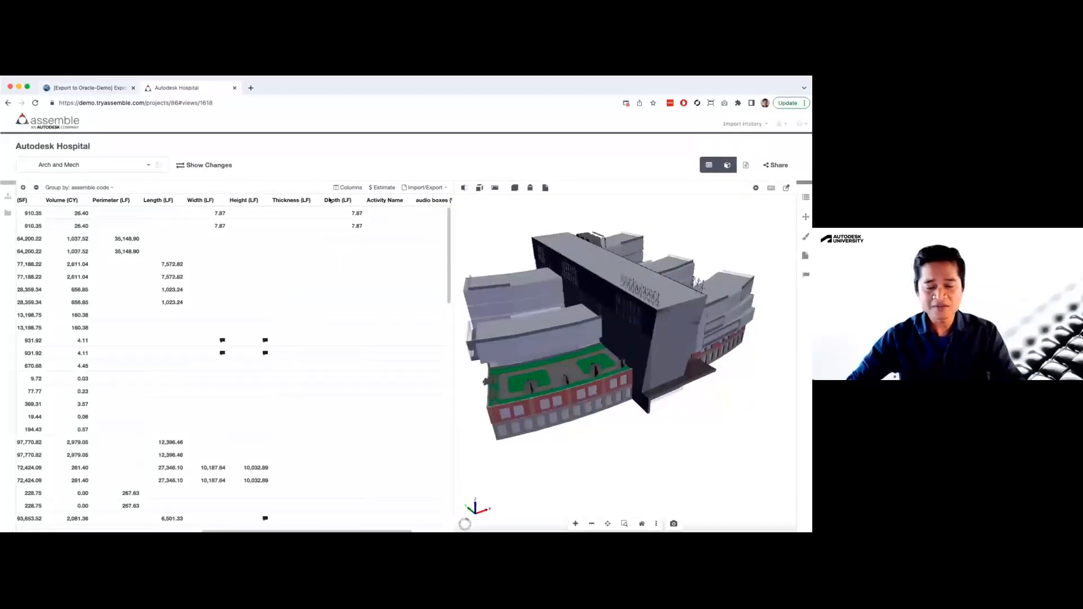
Return to the Workato recipe and examine the Instances fields in the Get view data action's step 2 output
click(84, 89)
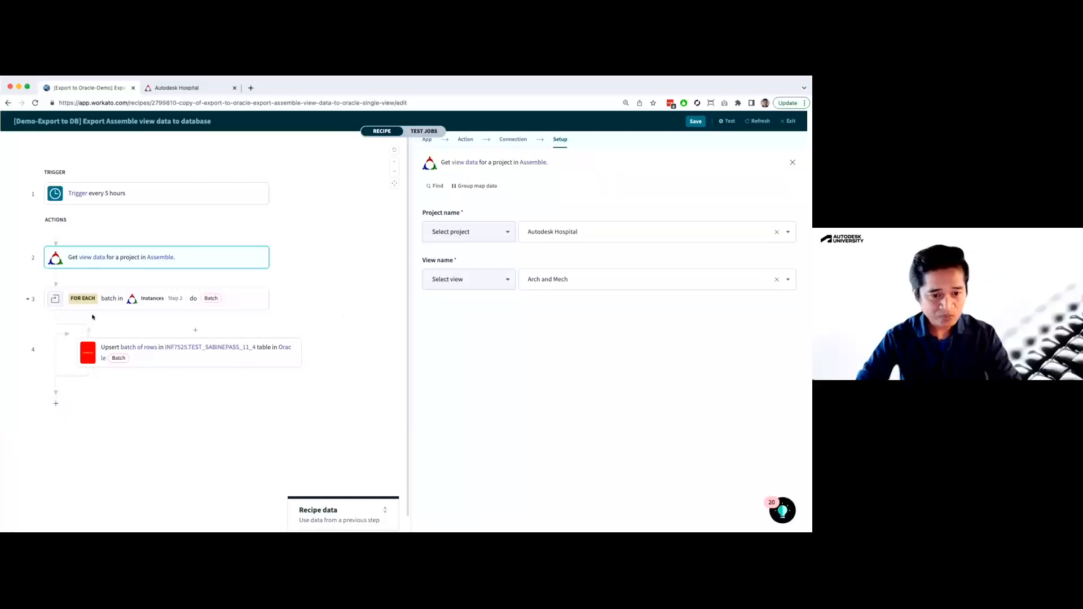
click(318, 520)
click(365, 290)
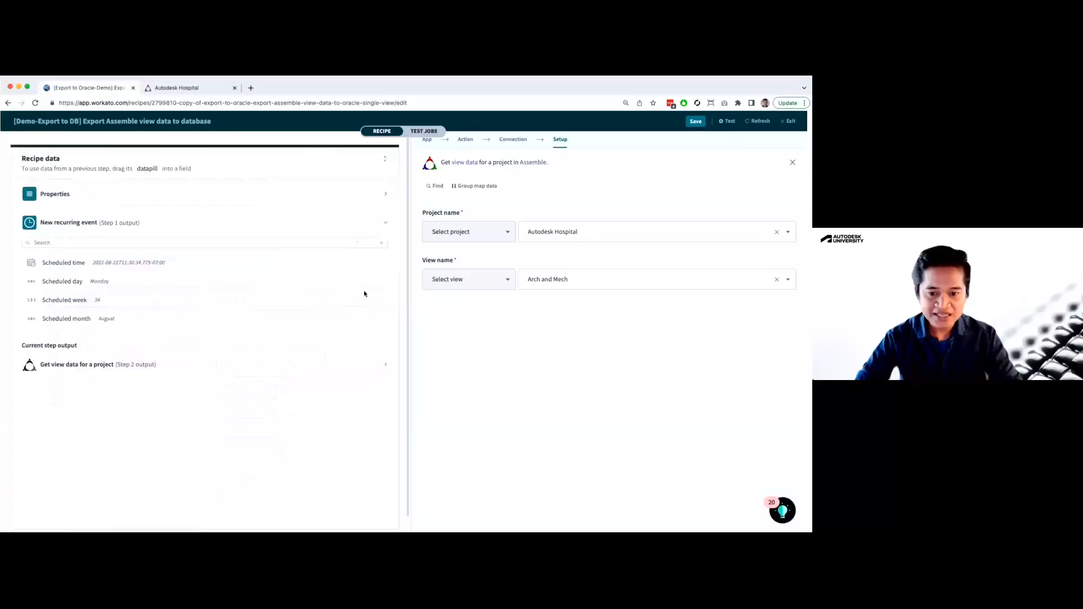
click(112, 364)
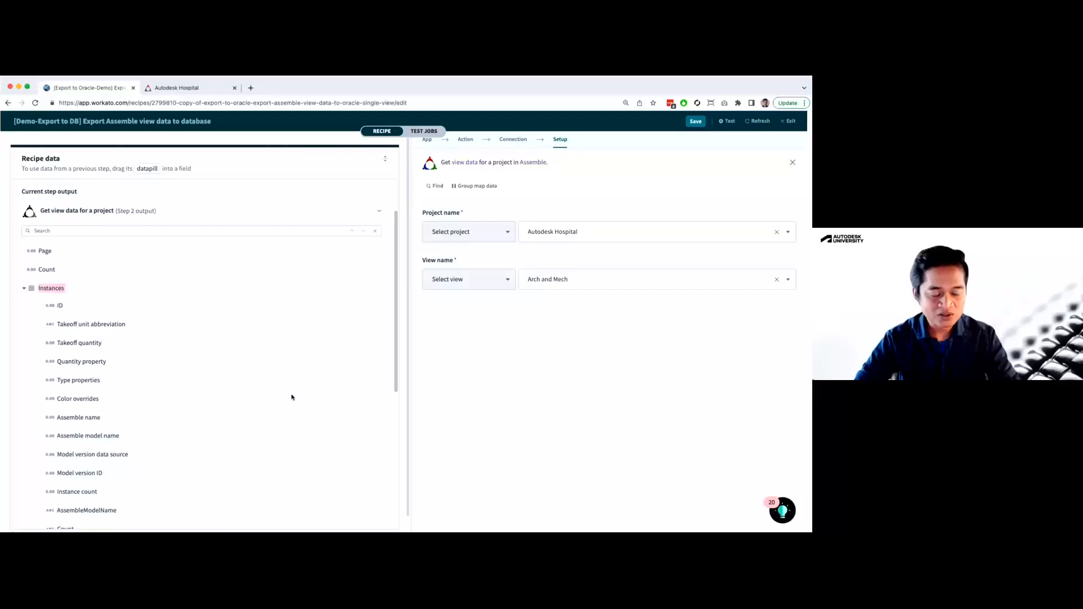
scroll(393, 368, down, 1)
scroll(394, 368, down, 1)
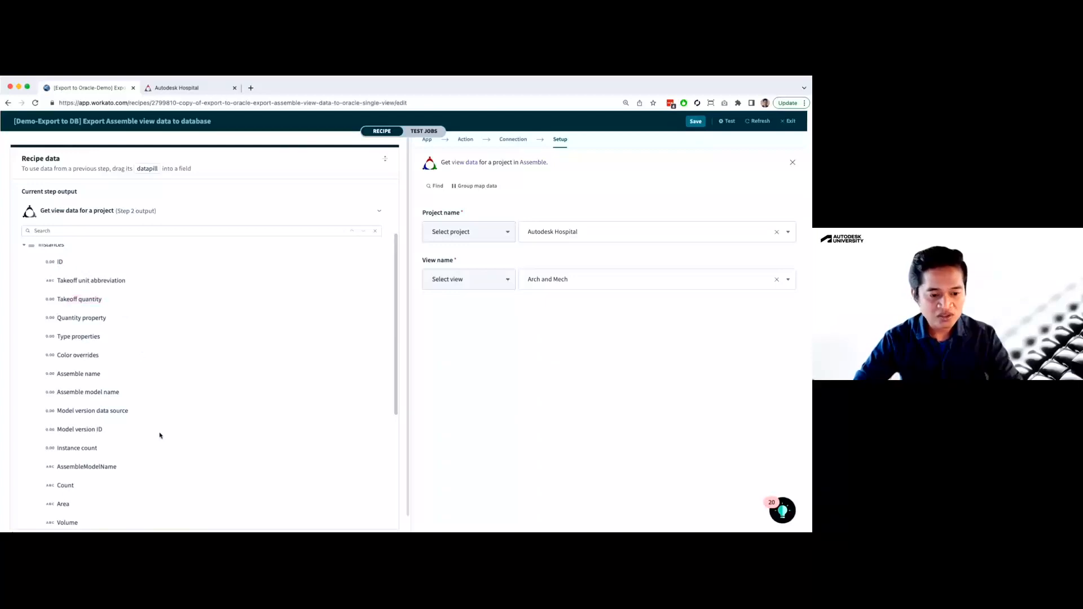
scroll(160, 435, down, 3)
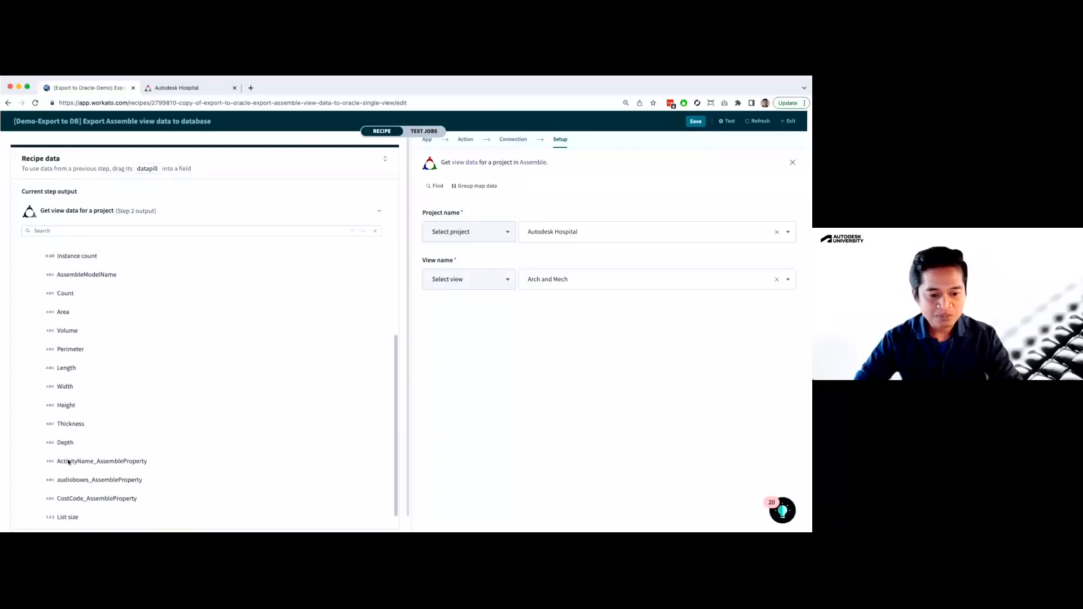
scroll(70, 479, down, 1)
scroll(71, 483, down, 1)
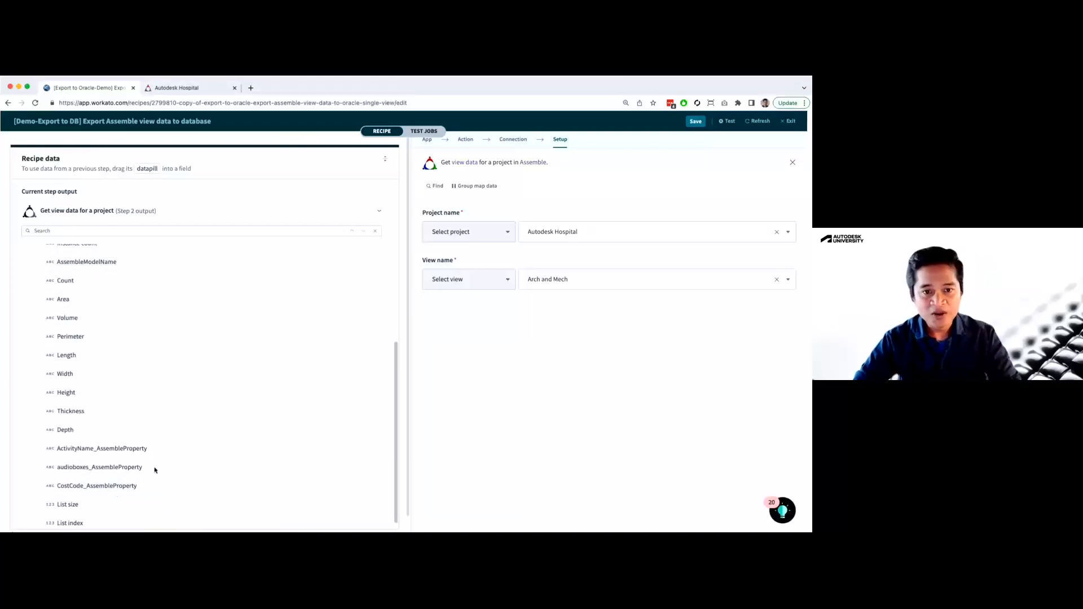
Compare the last columns of the Assemble view with the recipe's output fields in Workato, and collapse the recipe data
click(223, 89)
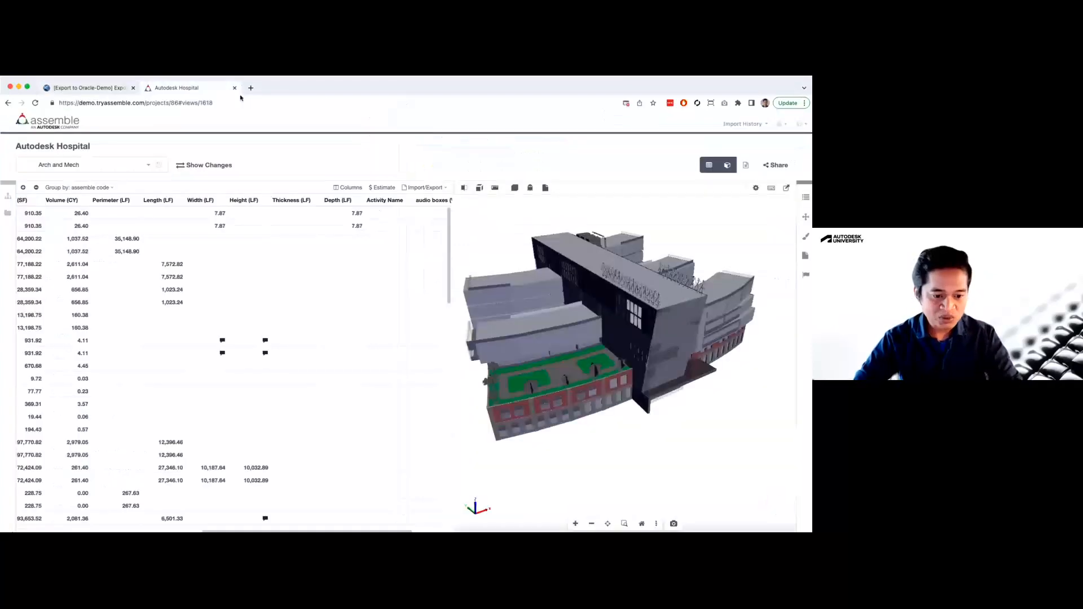
drag(239, 531, 271, 530)
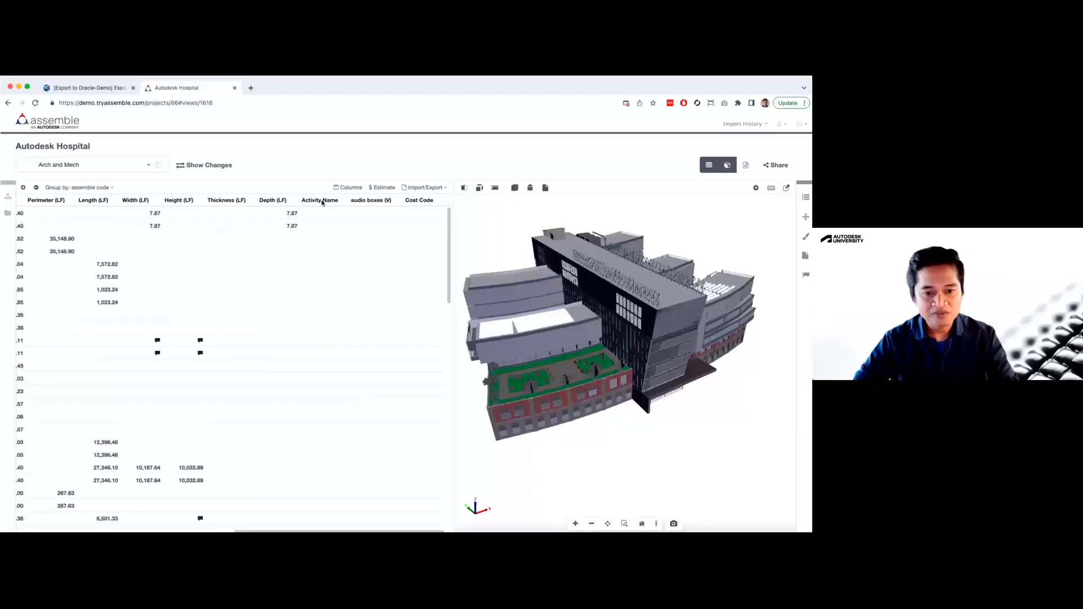
click(91, 87)
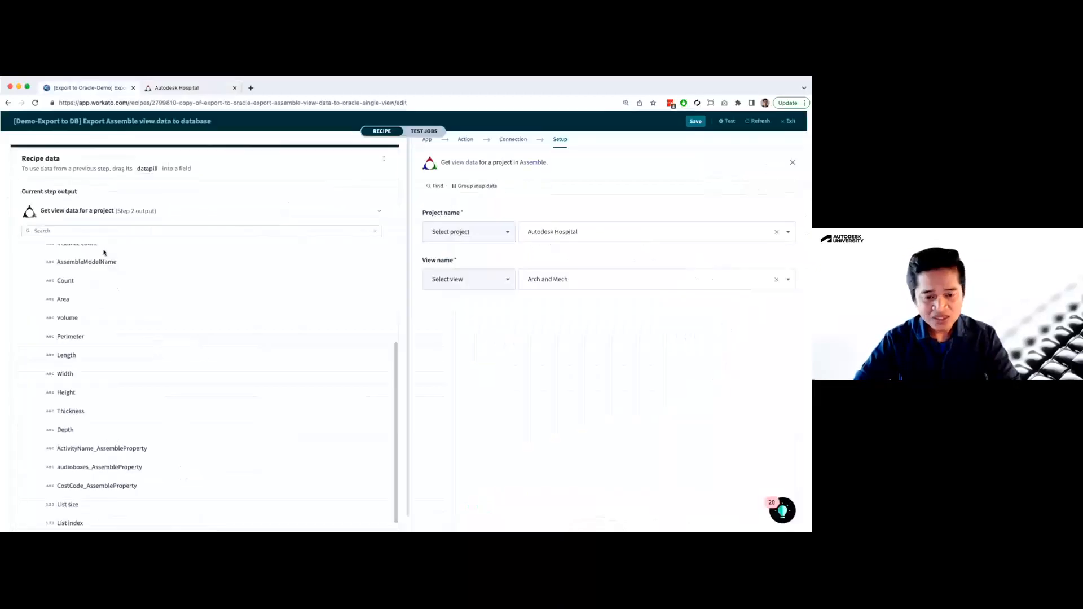
scroll(269, 338, up, 10)
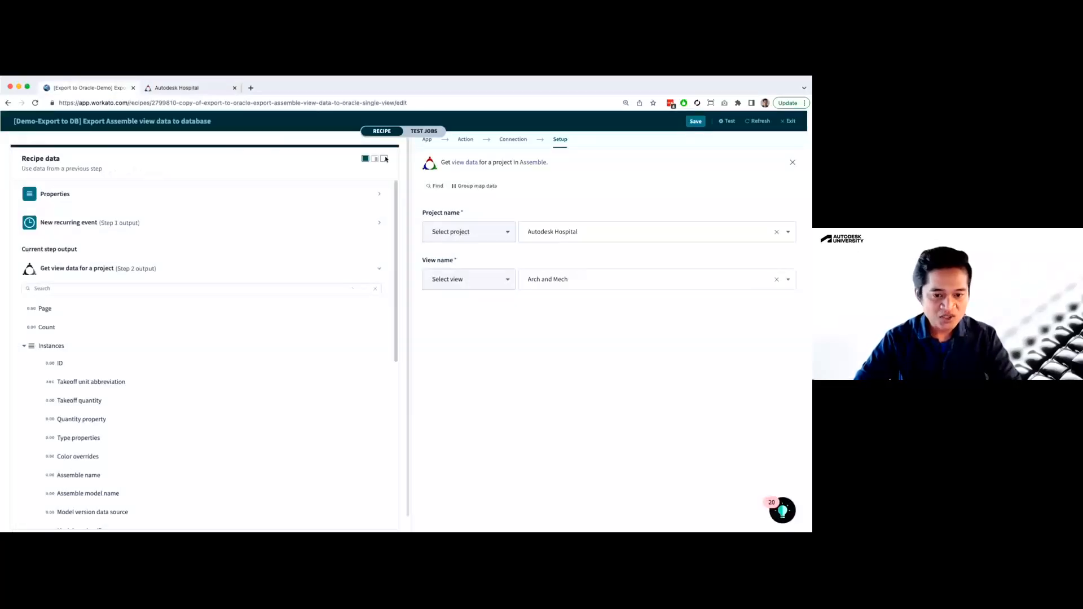
click(385, 159)
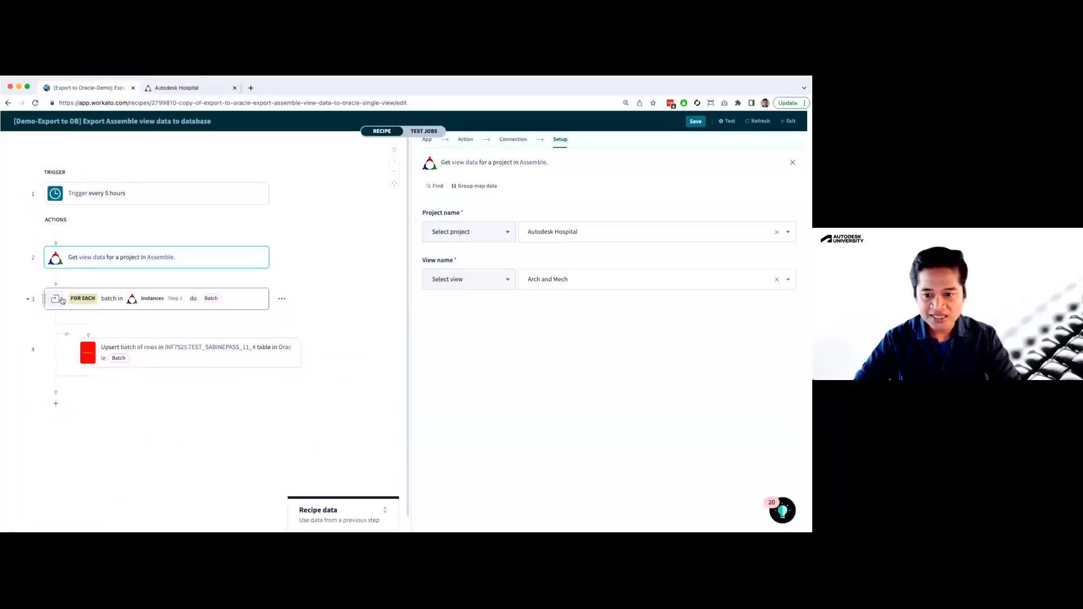
Open the FOR EACH step's setup and review its batch size, keeping the recipe data collapsed
click(110, 297)
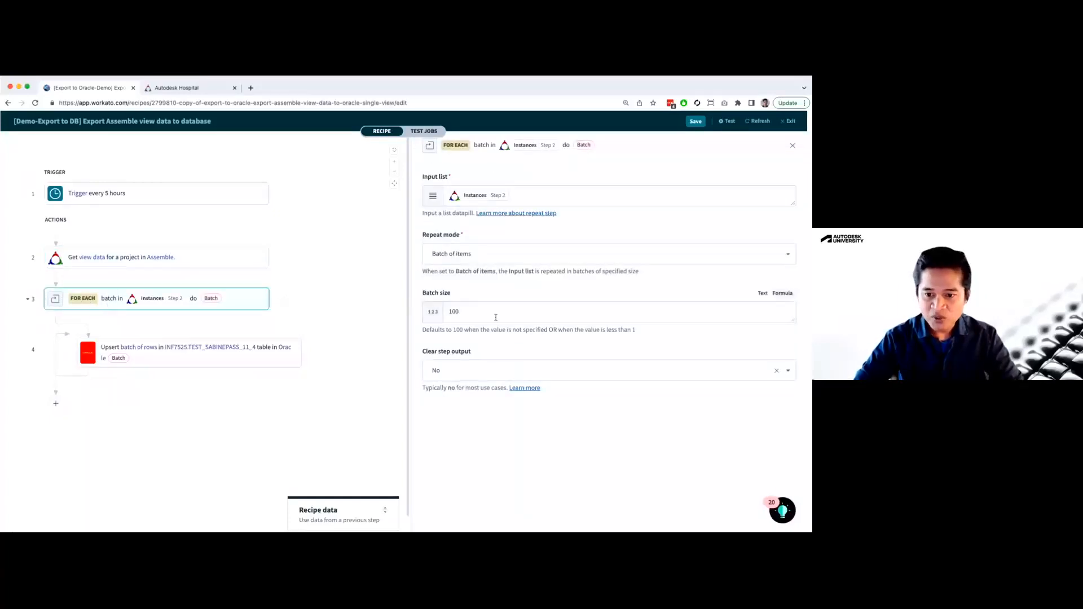
click(480, 310)
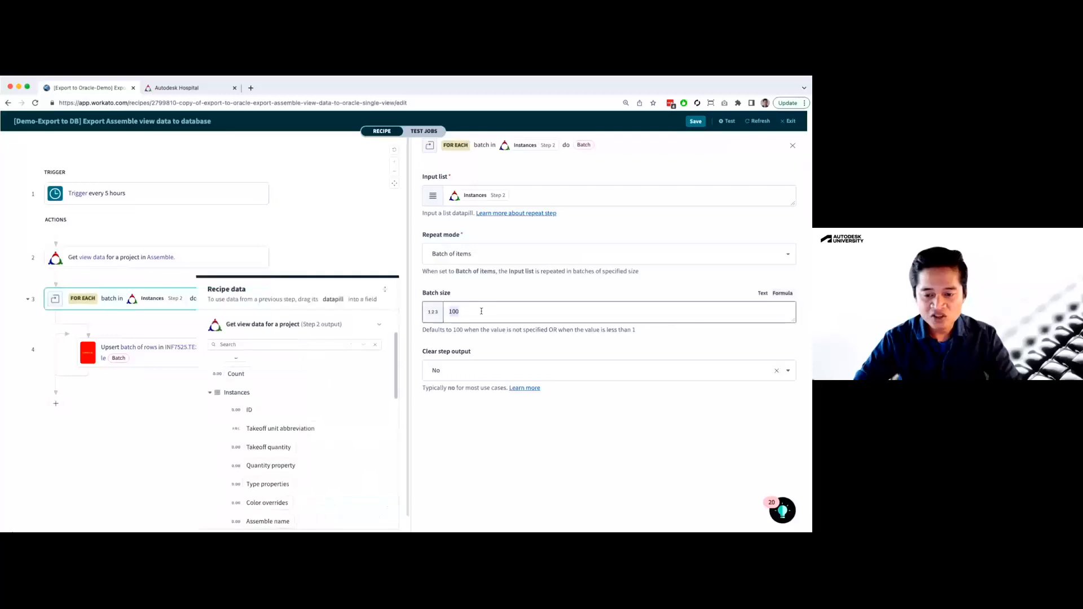
click(385, 291)
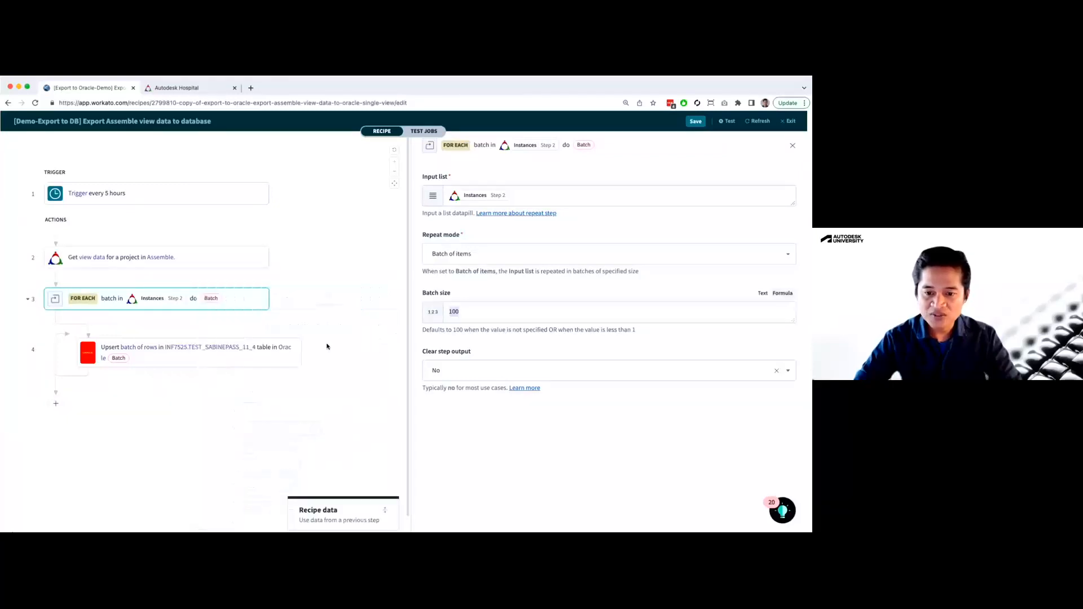
click(473, 311)
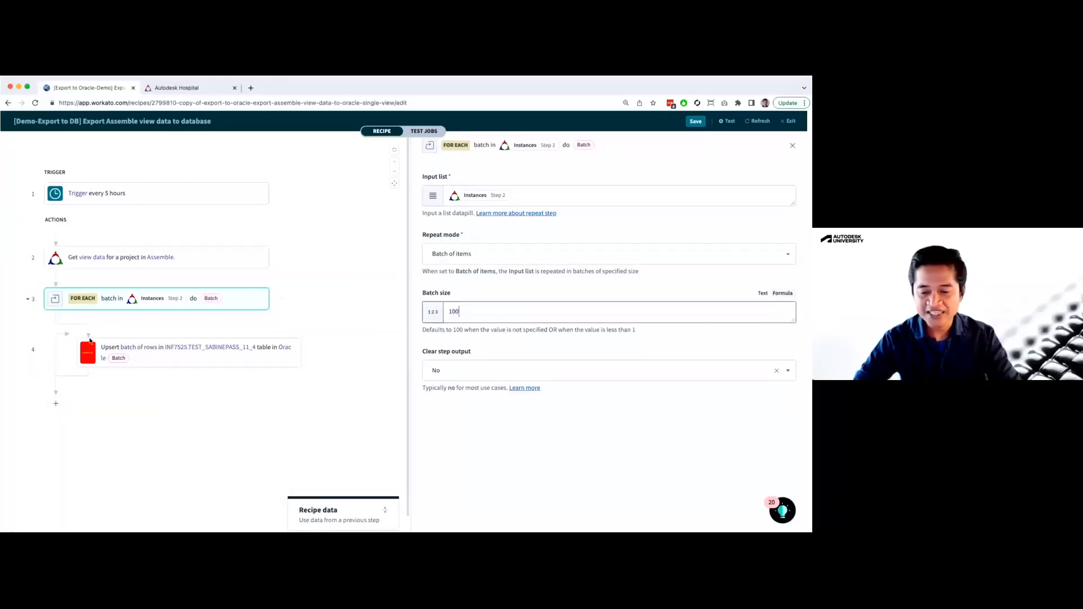
Open the Oracle upsert action's setup and set its rows source list to the Batch datapill from step 3
click(181, 355)
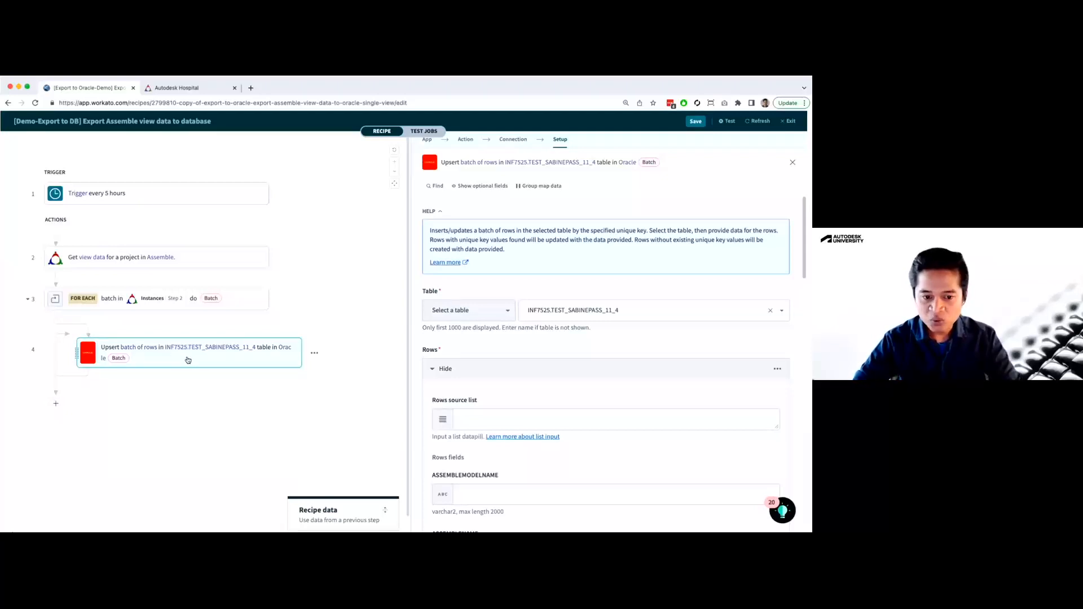
scroll(620, 361, down, 1)
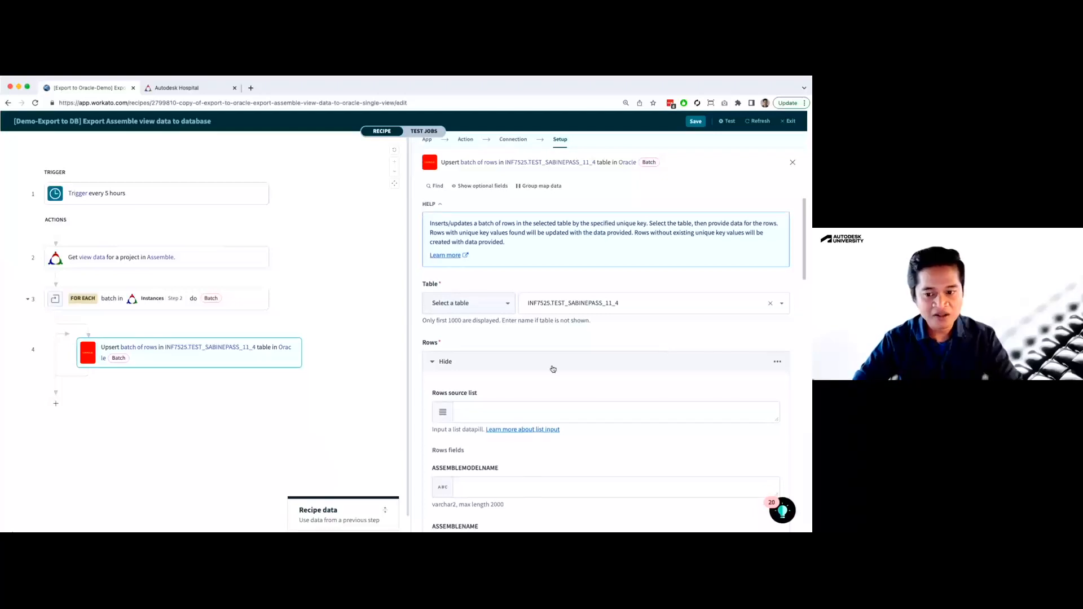
scroll(553, 369, down, 3)
click(462, 292)
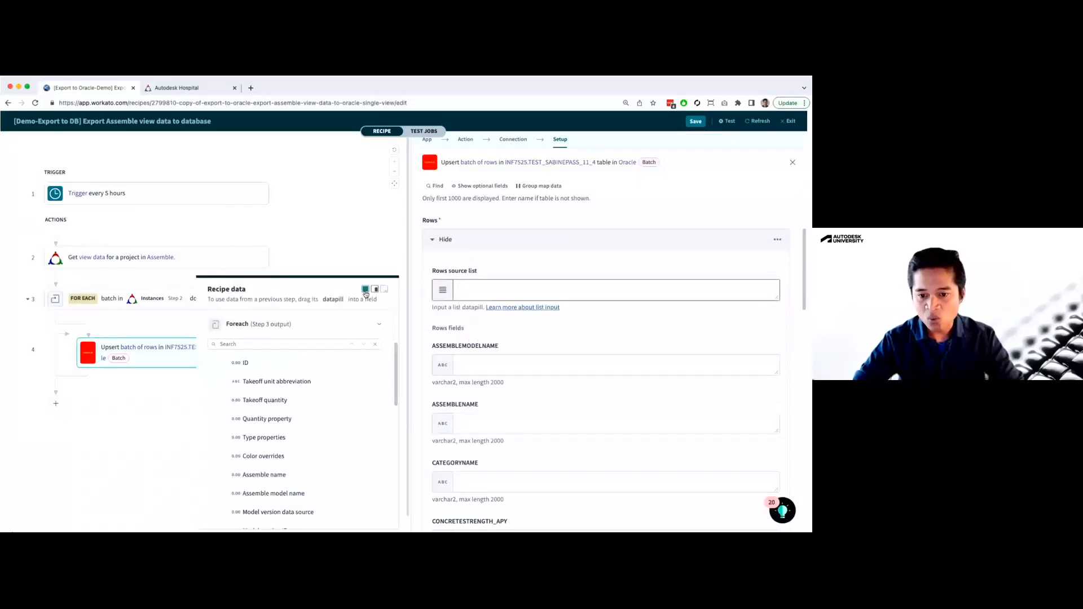
click(366, 290)
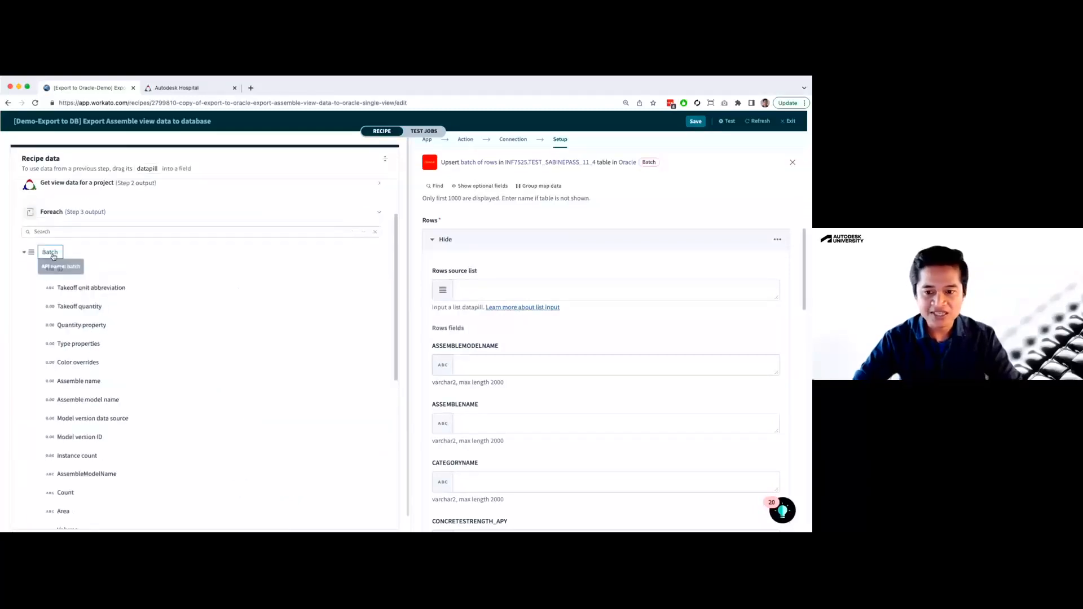
click(53, 256)
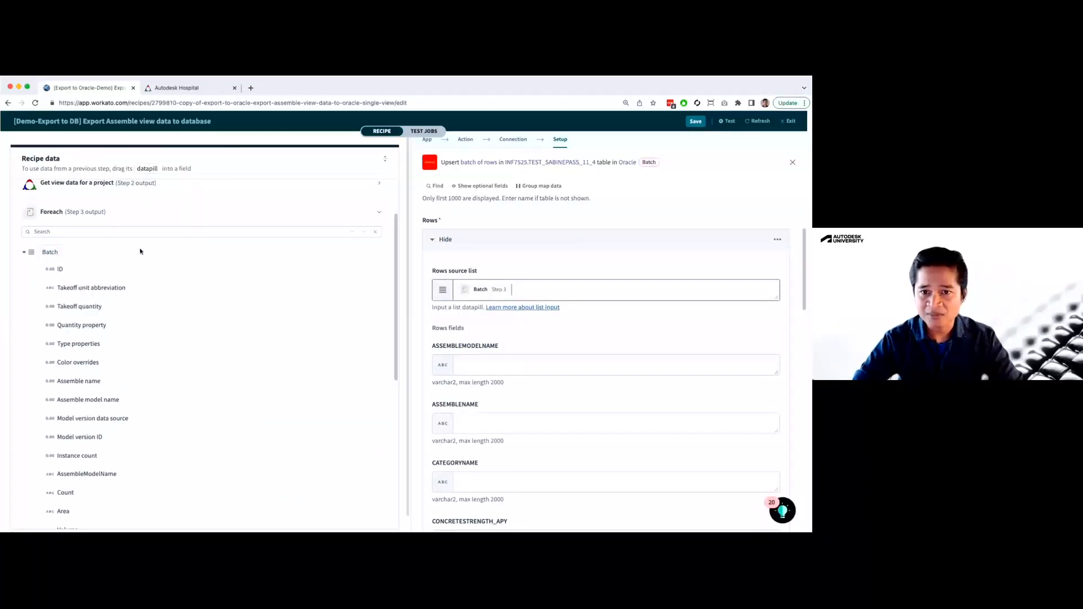
Map ASSEMBLEMODELNAME to the step 3 Assemble model name datapill and ASSEMBLENAME to the AssembleModelName datapill
click(487, 369)
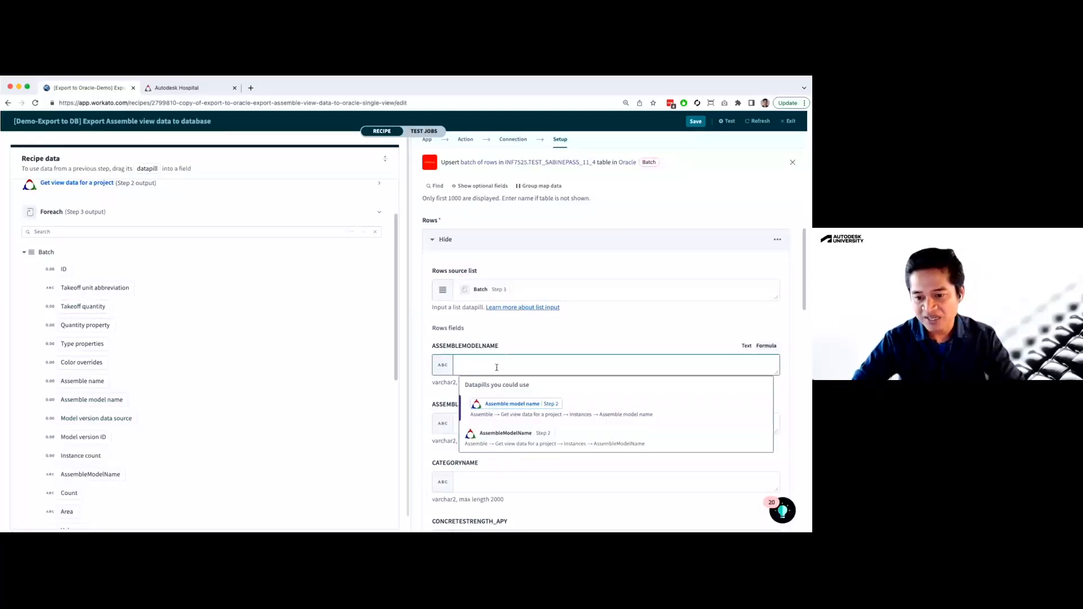
click(490, 416)
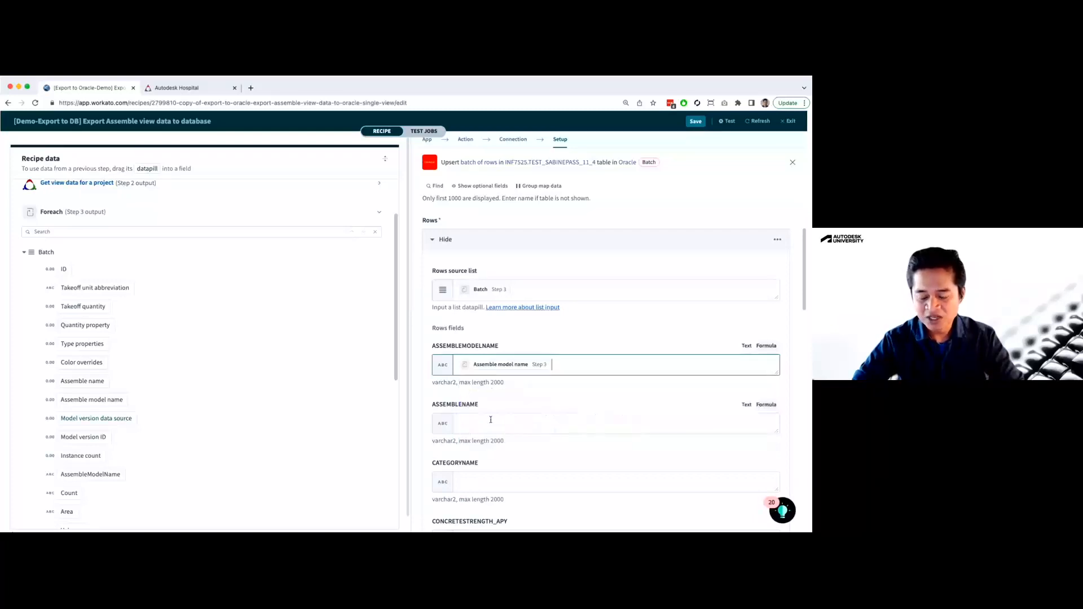
key(Tab)
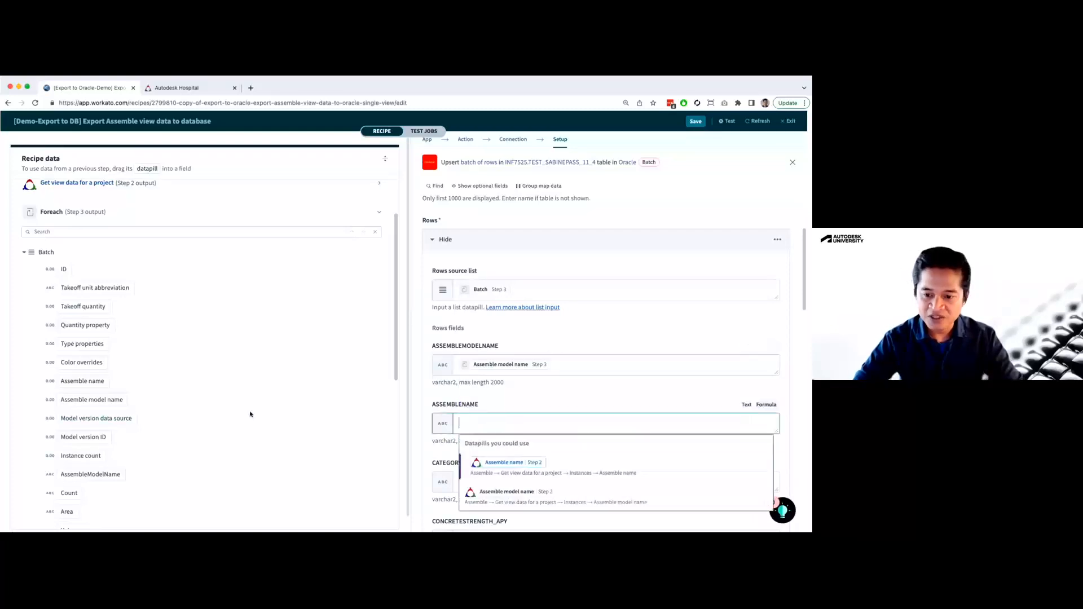
scroll(190, 423, down, 1)
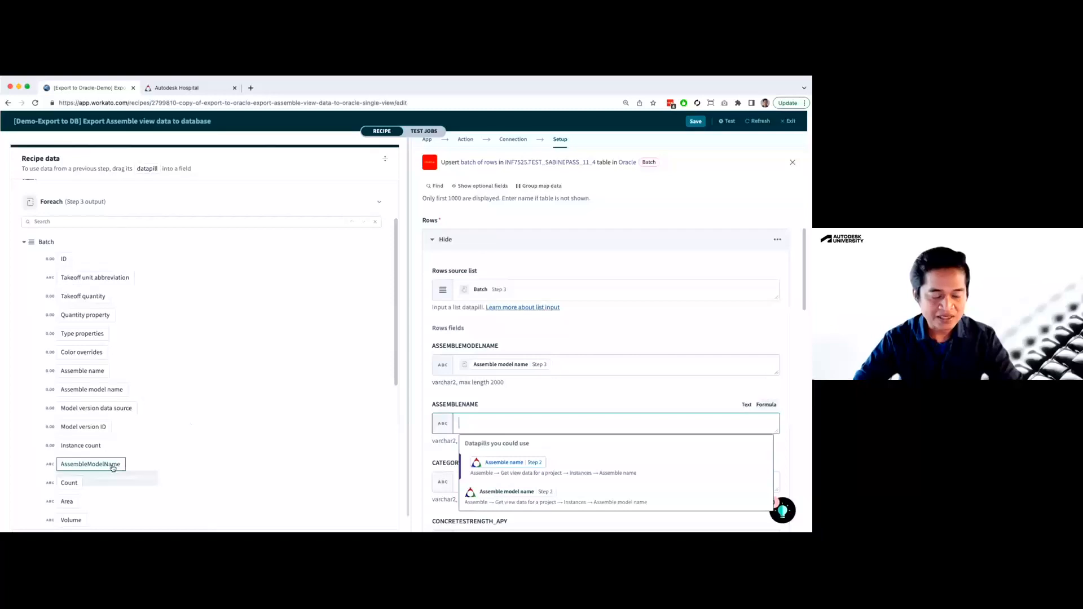
drag(113, 467, 617, 430)
scroll(630, 440, down, 2)
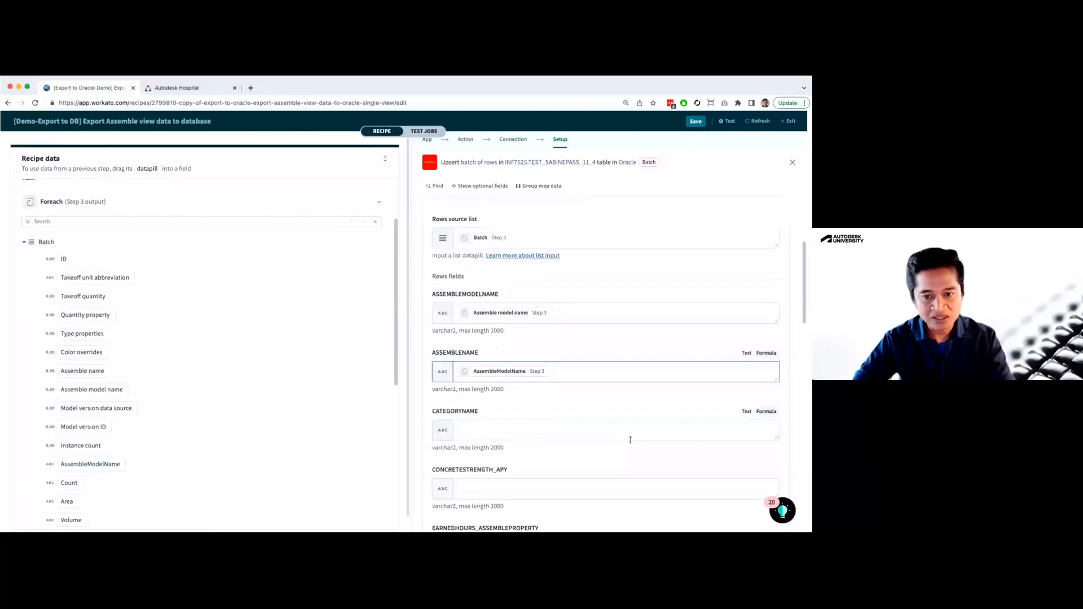
Search the Foreach step 3 output for "category" to match the CATEGORYNAME field, and briefly check the Autodesk Hospital view in Assemble
scroll(630, 440, down, 2)
click(478, 384)
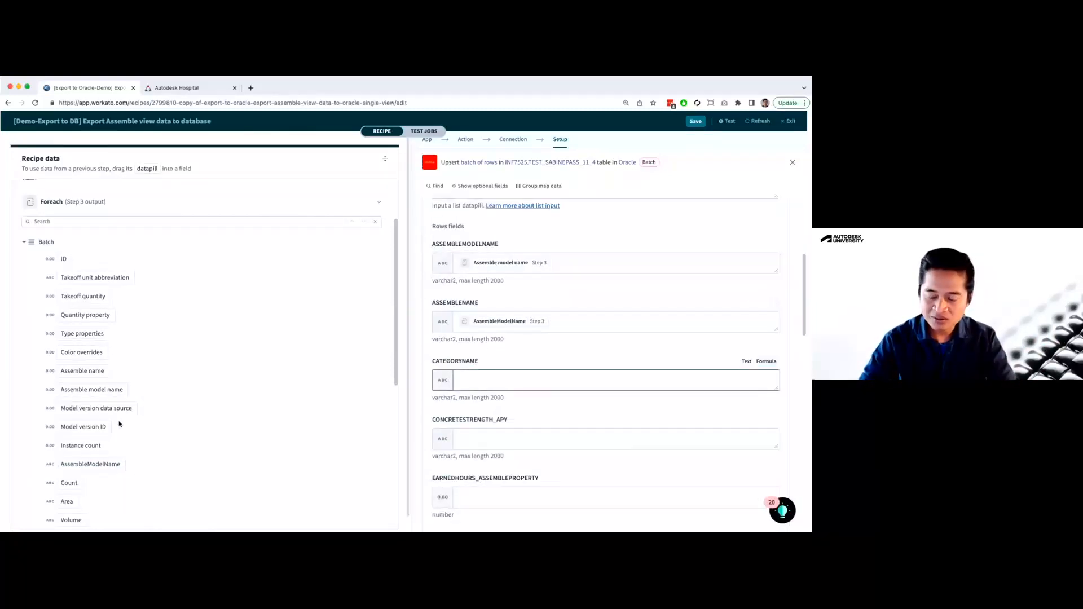
scroll(169, 437, down, 4)
scroll(169, 437, down, 5)
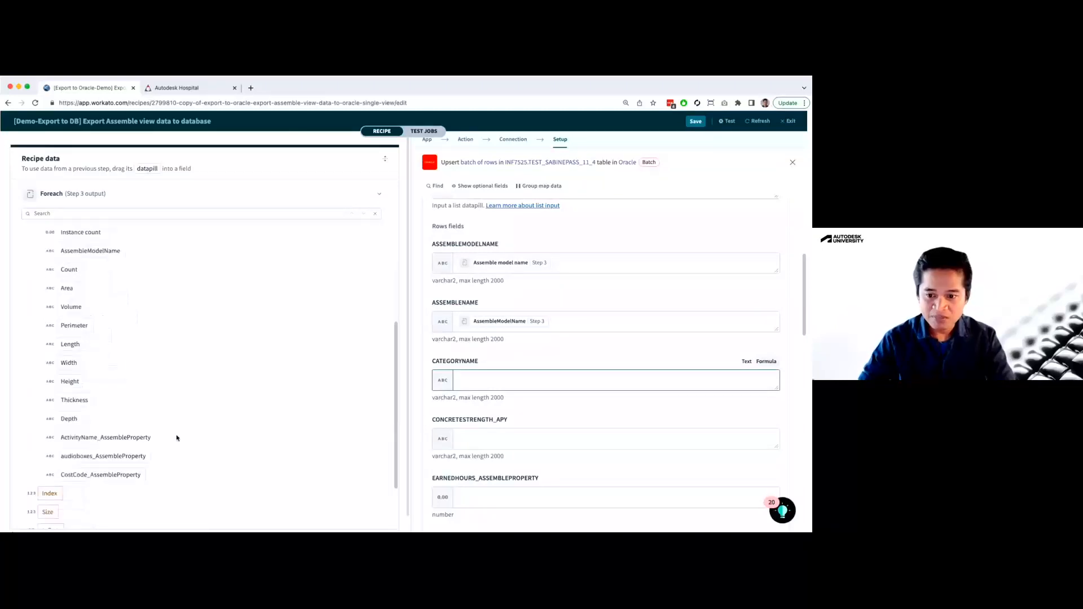
click(94, 213)
text(category)
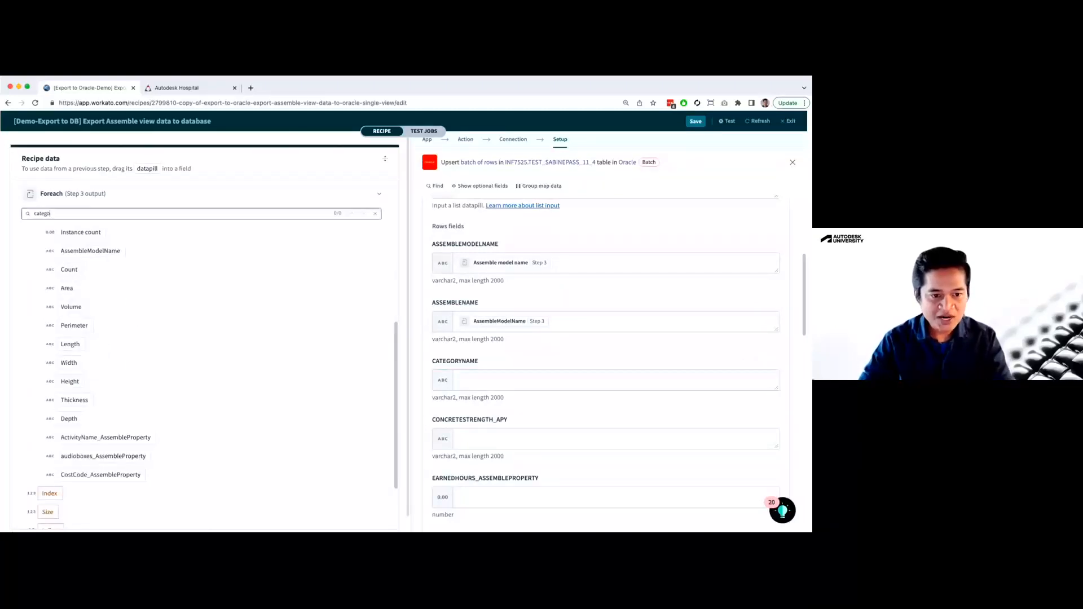
click(176, 88)
click(89, 88)
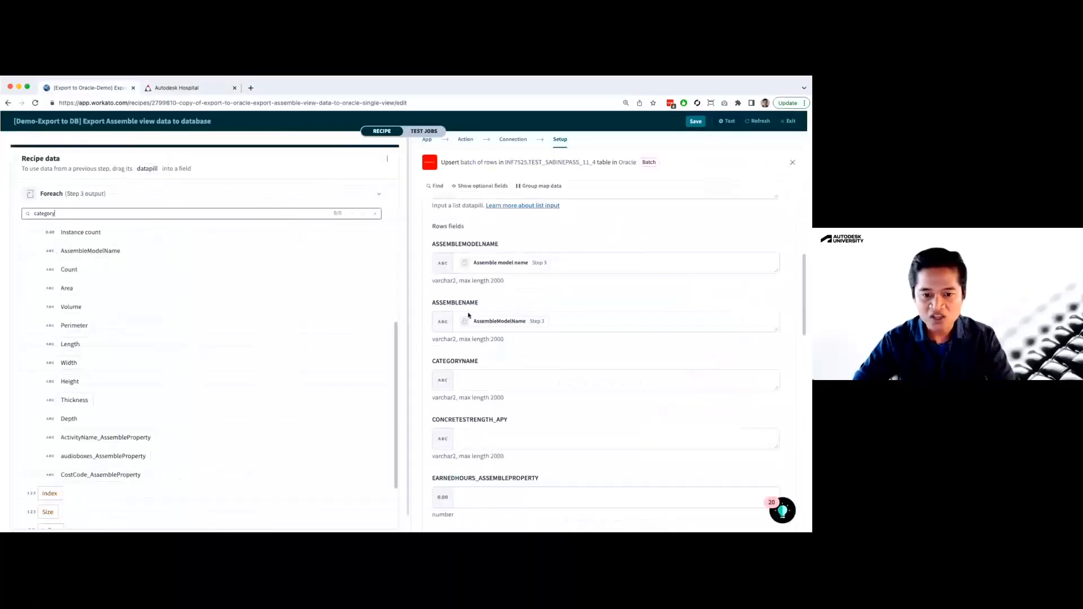
Review the remaining Oracle row fields, from CATEGORYNAME to MODELVERSIONID, against the datapills in the Foreach output
scroll(513, 476, down, 1)
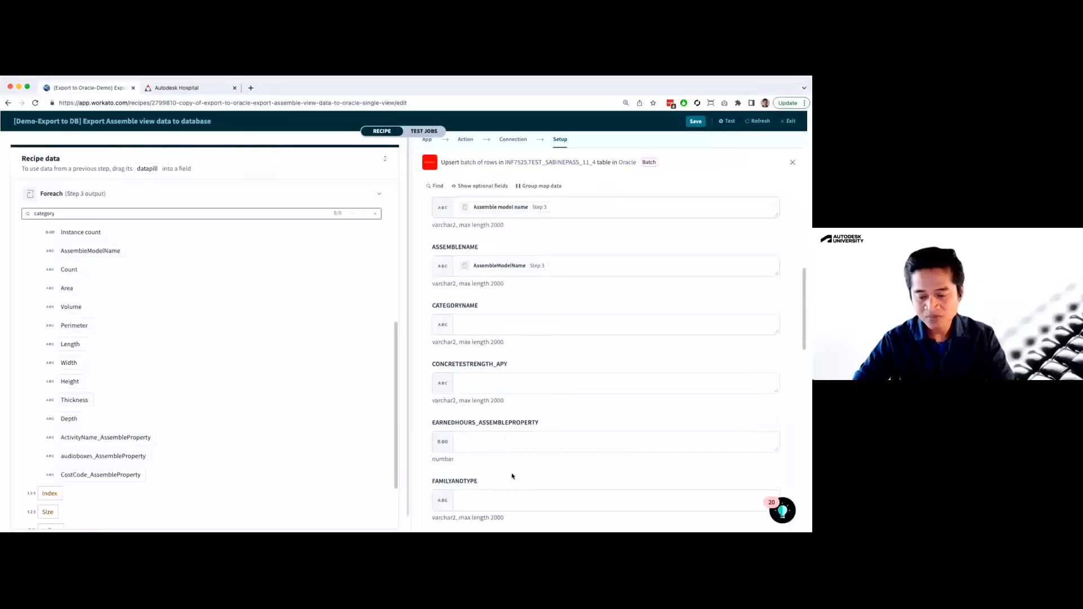
scroll(512, 477, down, 1)
scroll(206, 361, up, 1)
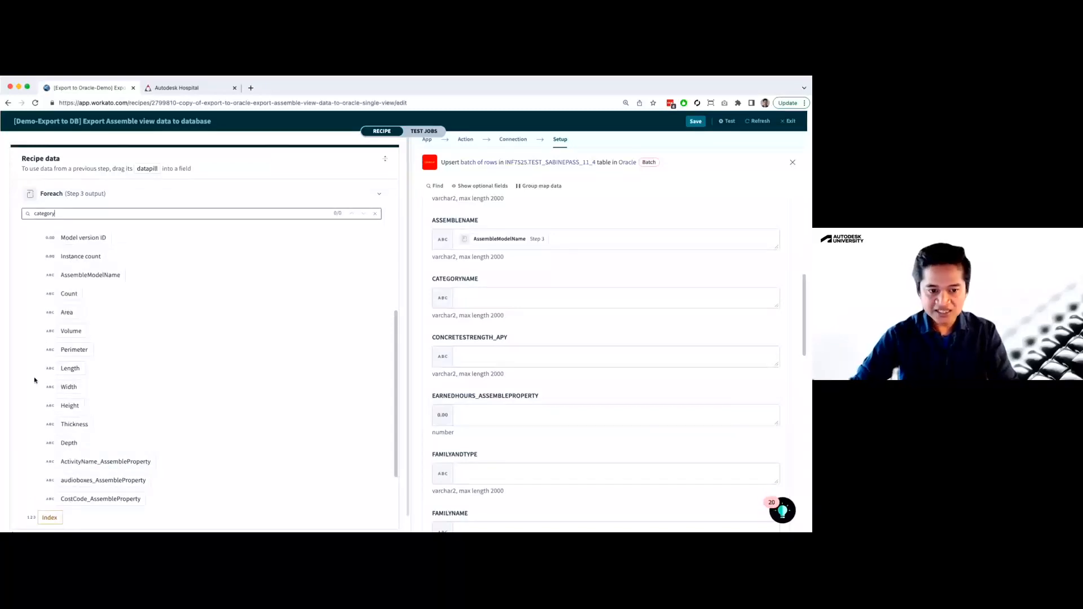
scroll(159, 356, up, 1)
scroll(83, 258, up, 3)
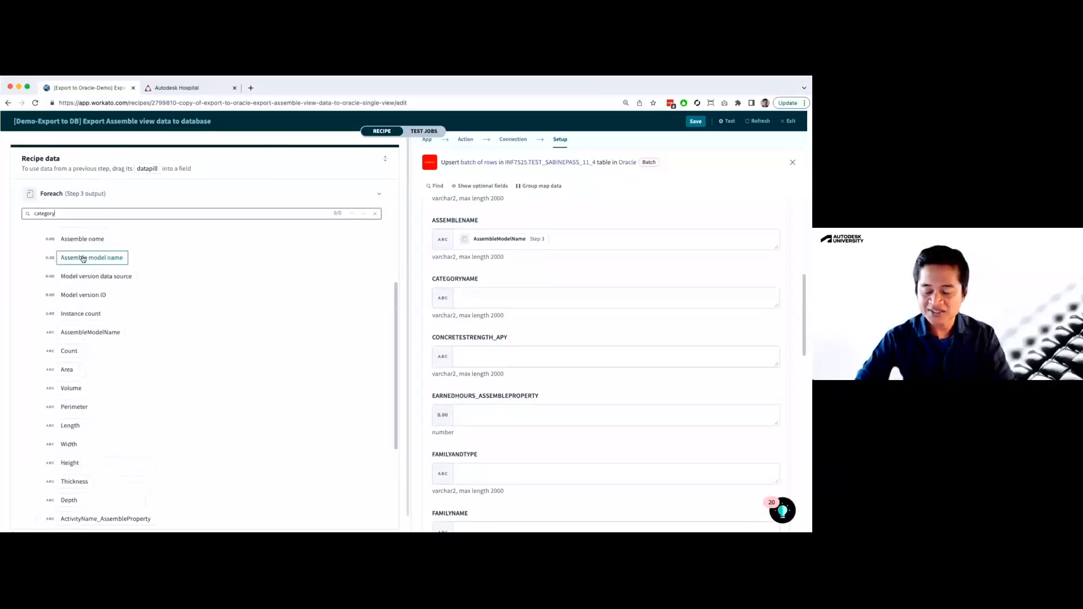
click(548, 454)
scroll(546, 455, down, 2)
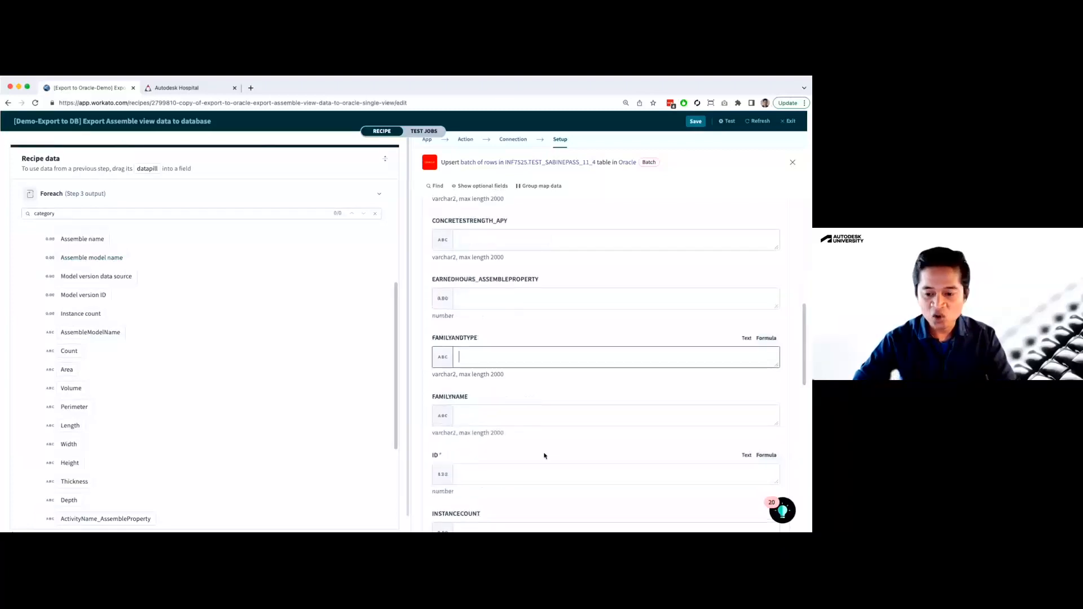
scroll(499, 458, down, 1)
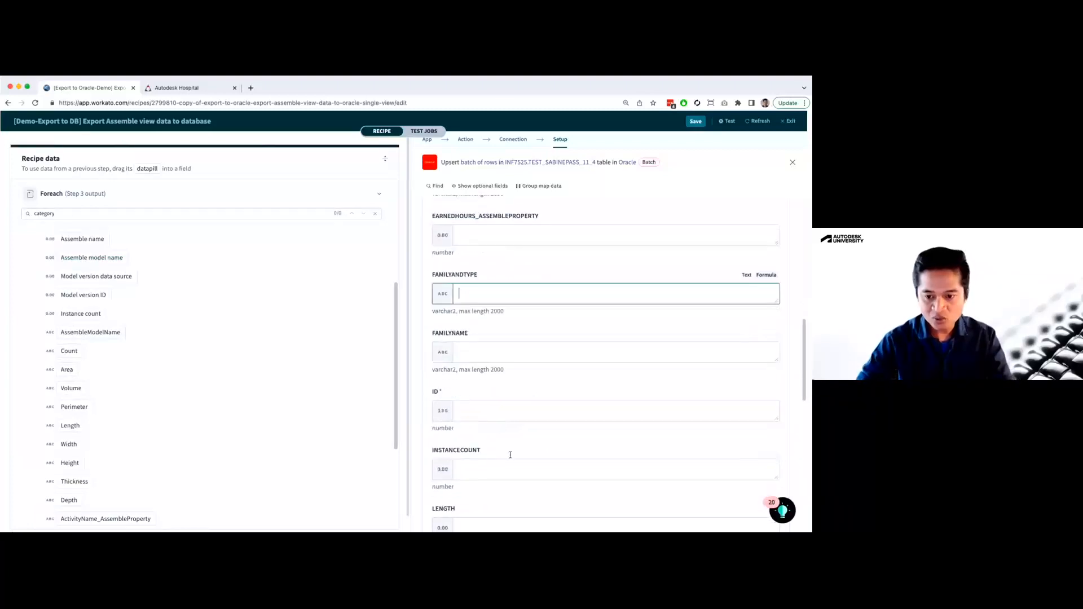
scroll(491, 426, down, 2)
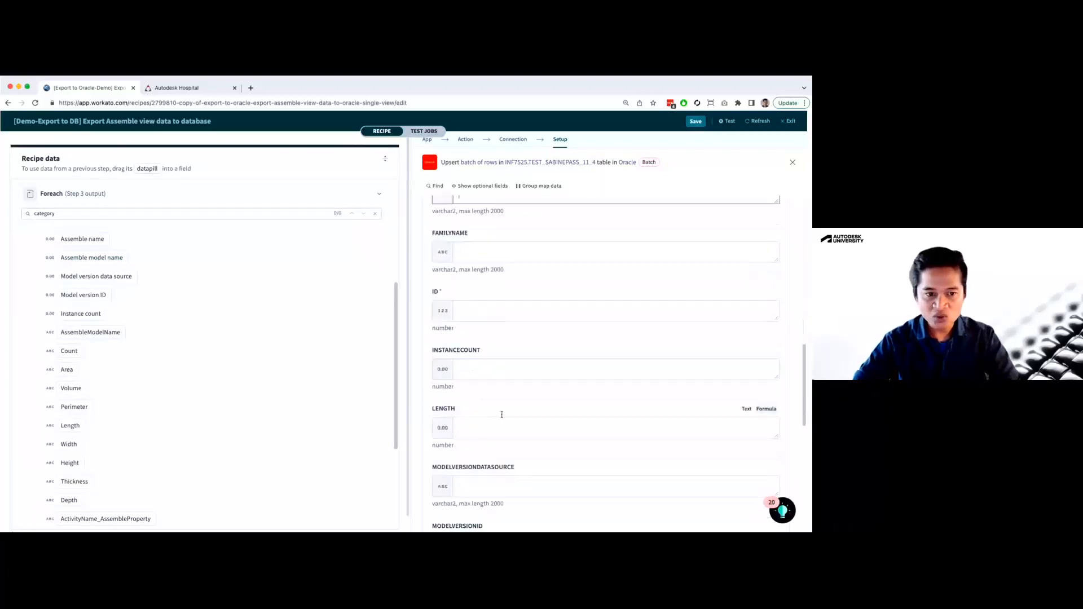
scroll(501, 414, down, 1)
Collapse the recipe data and switch from the Oracle upsert setup to the Get view data action's setup
click(384, 160)
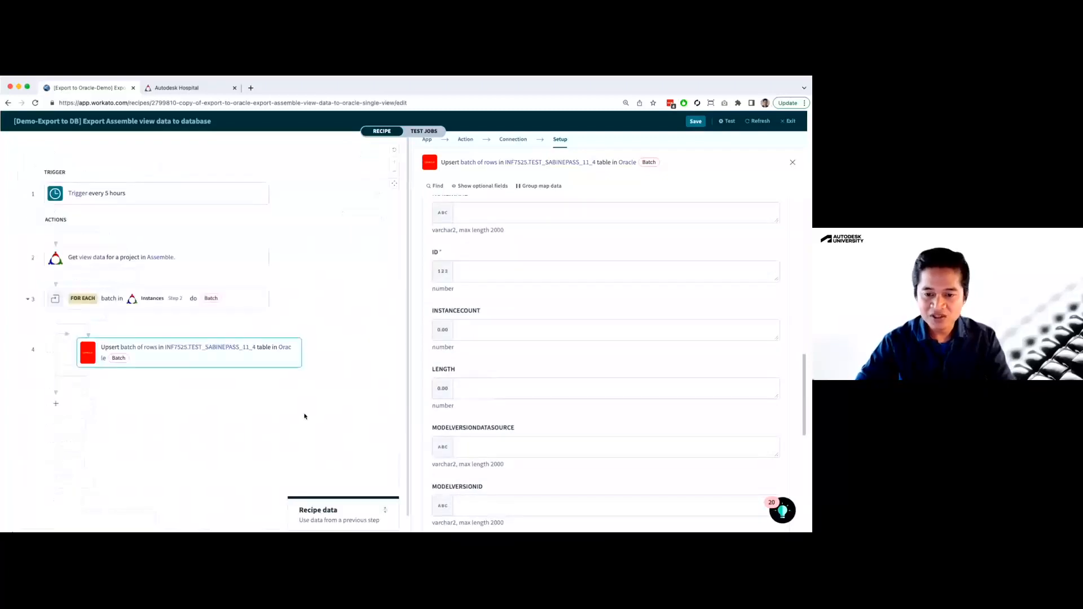
click(304, 416)
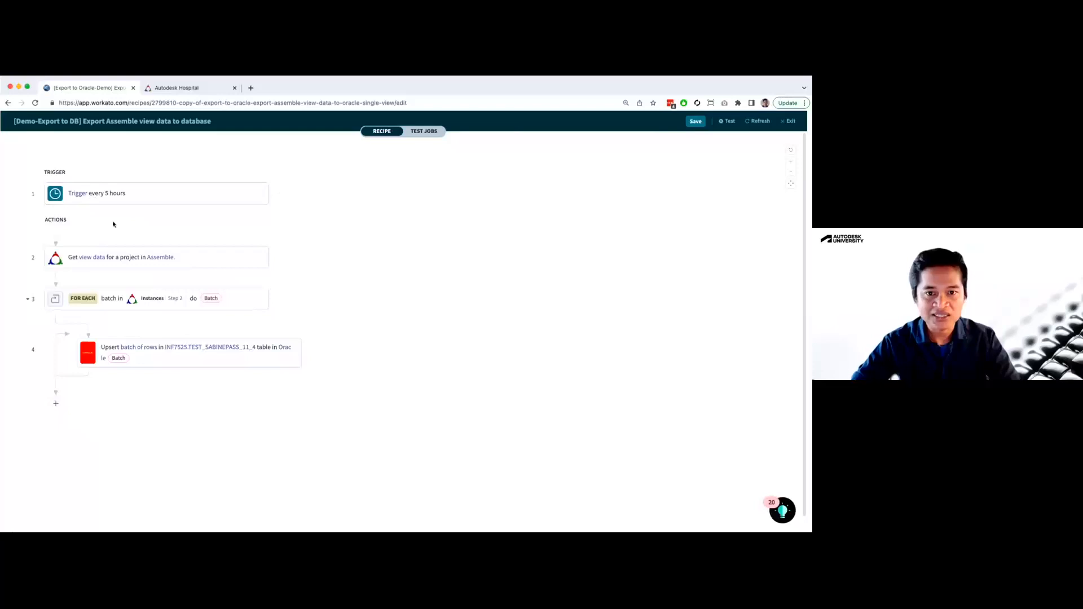
click(117, 263)
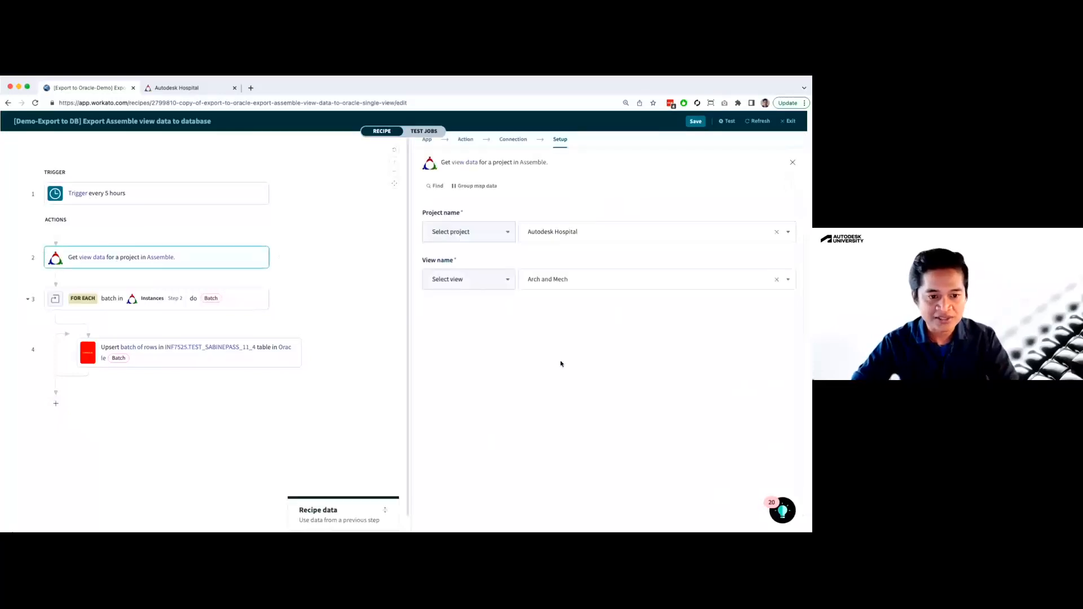